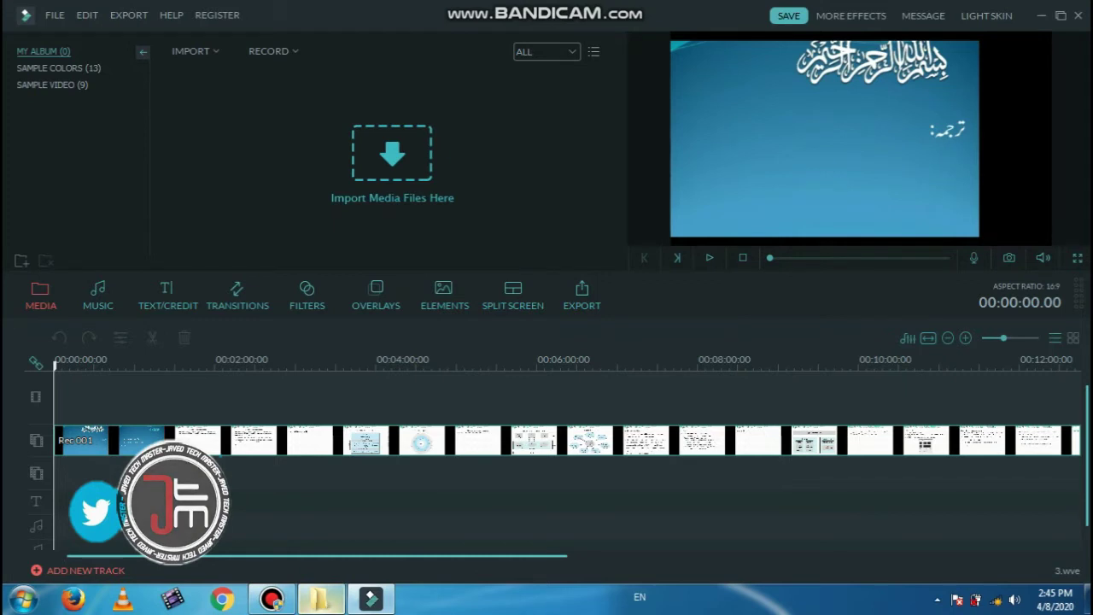
Import video_20200408_142254.mp4 from the Lecture folder and place it on the track below Rec 001, at the timeline start.
left_click_drag(1004, 243, 217, 512)
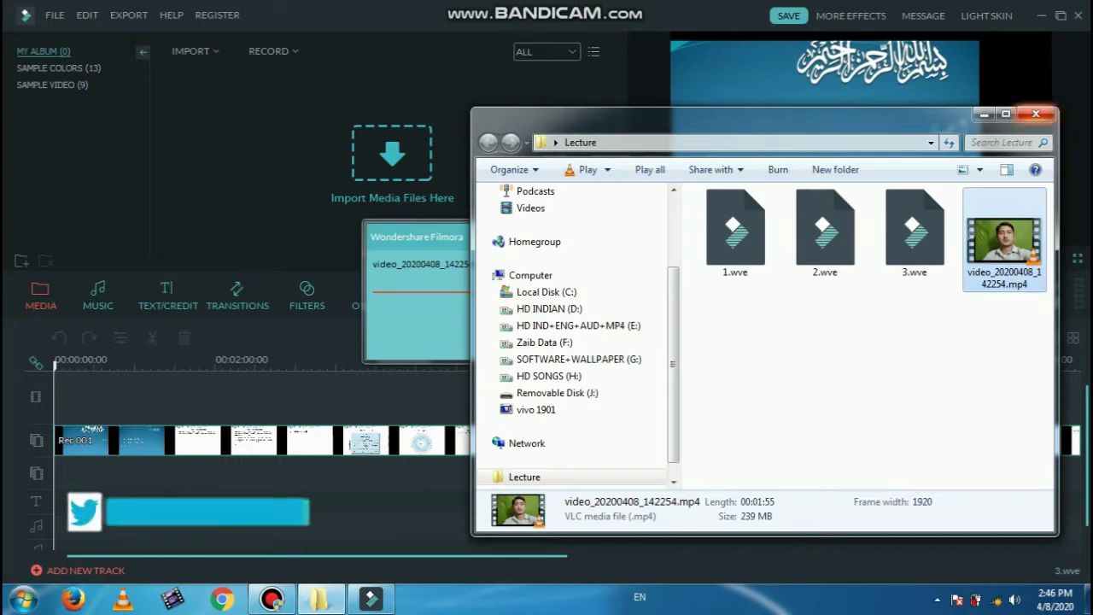
left_click(1036, 113)
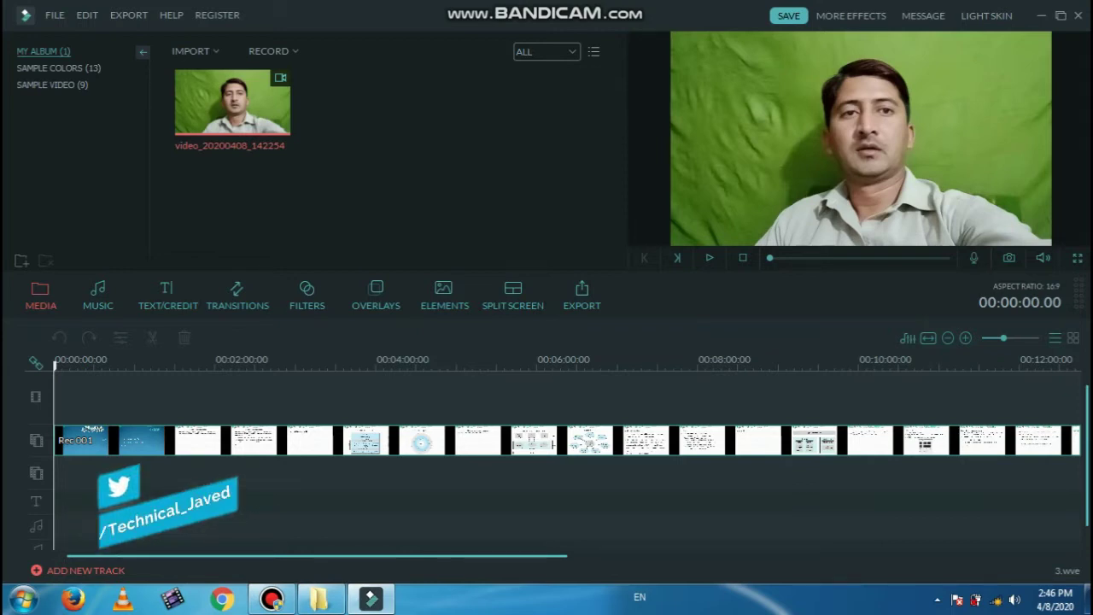
mouse_move(232, 102)
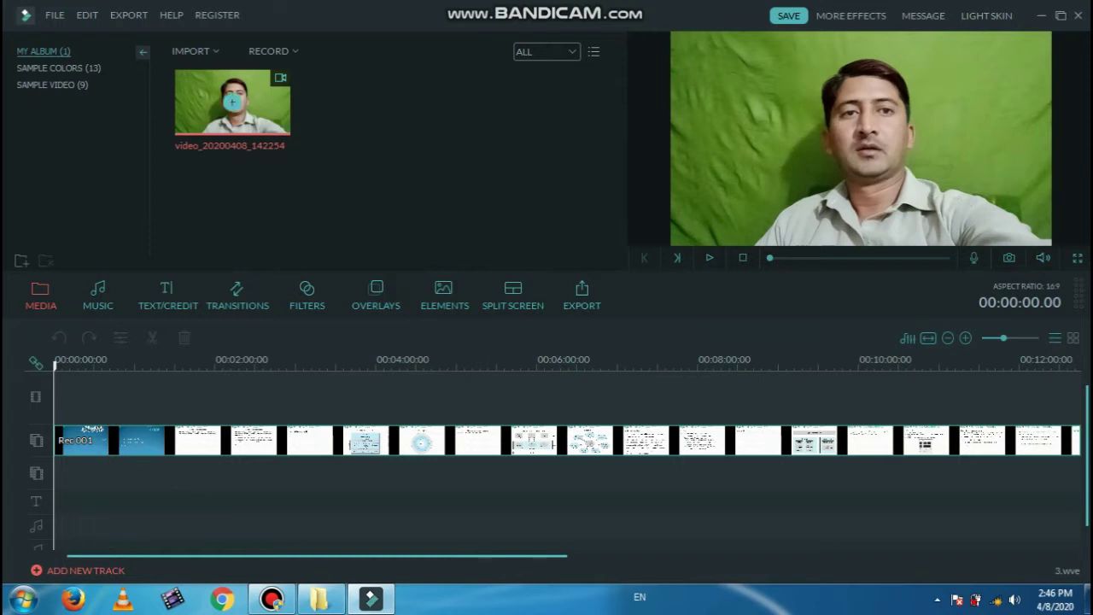
left_click_drag(231, 102, 130, 472)
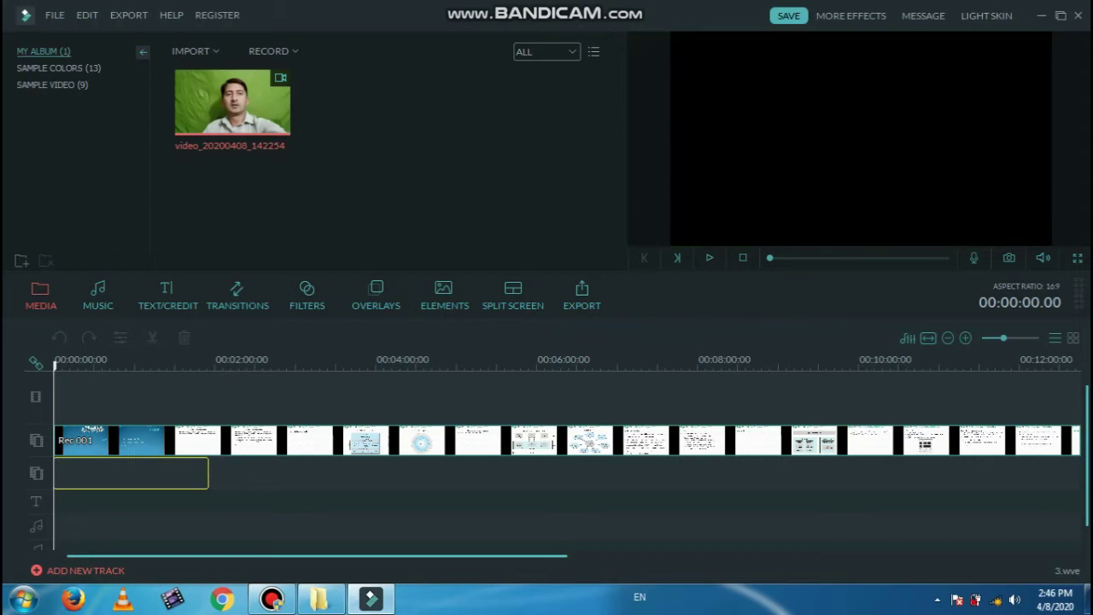
Make the presenter clip's green background transparent with Chroma Key (Green Screen) at an intensity level of 100.
left_click_drag(130, 473, 130, 472)
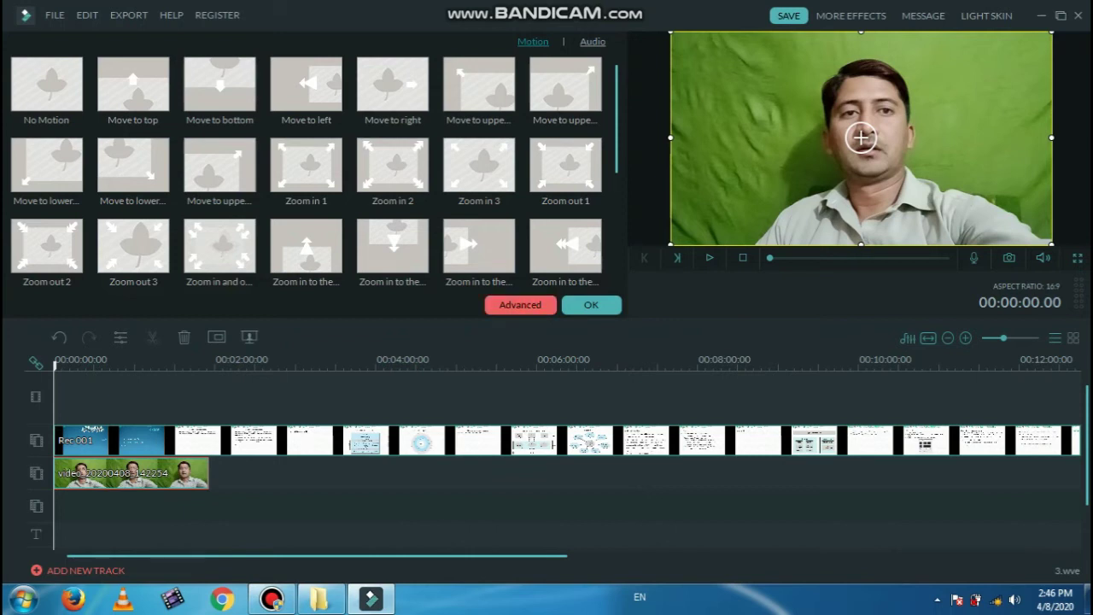
left_click(520, 305)
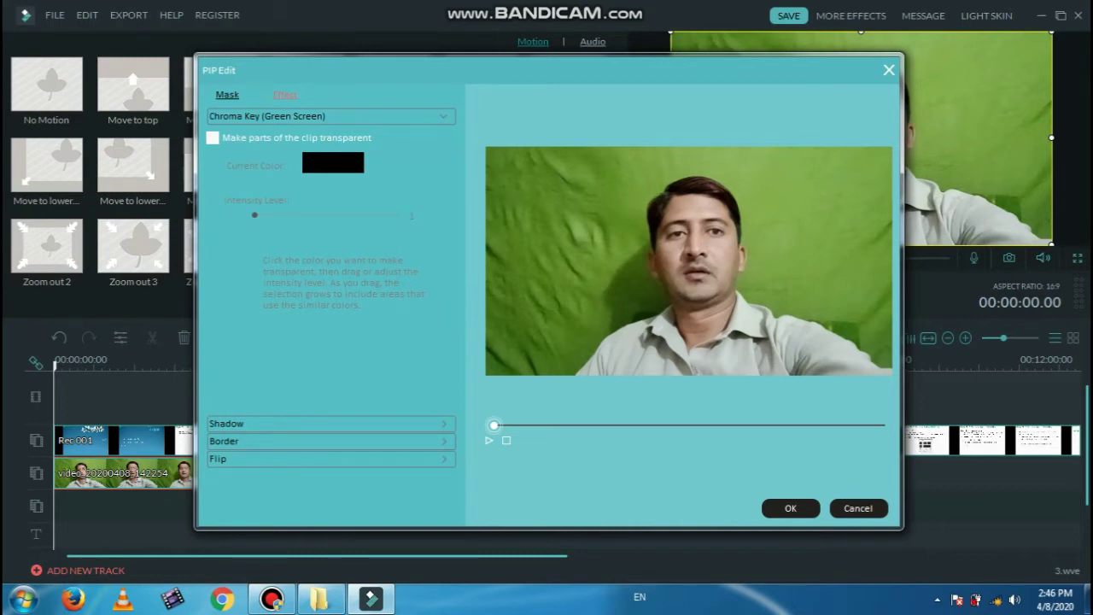
left_click(212, 137)
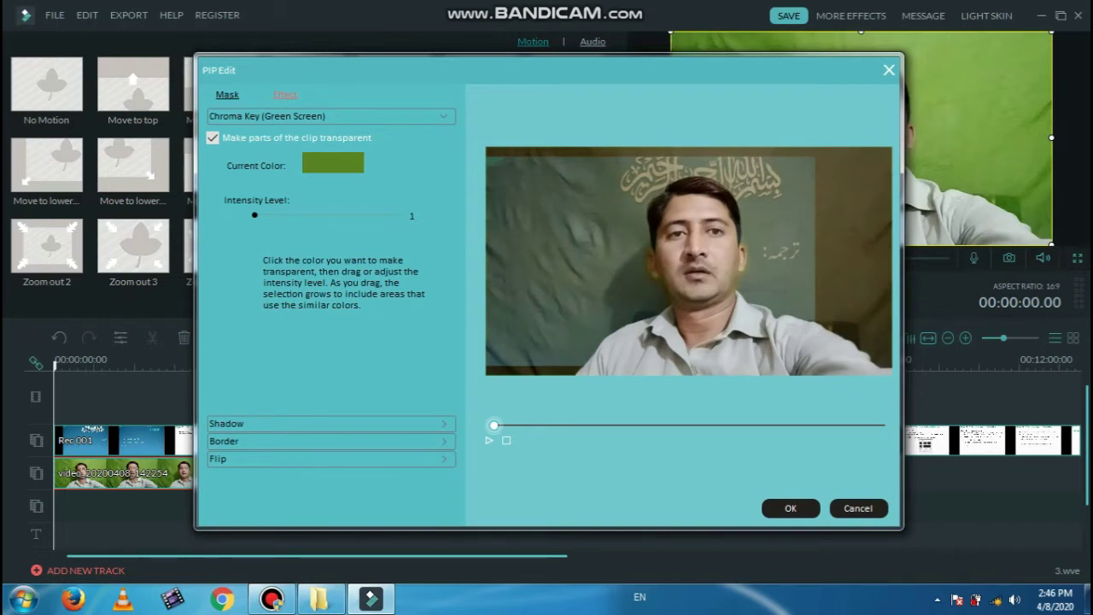
left_click_drag(255, 215, 402, 215)
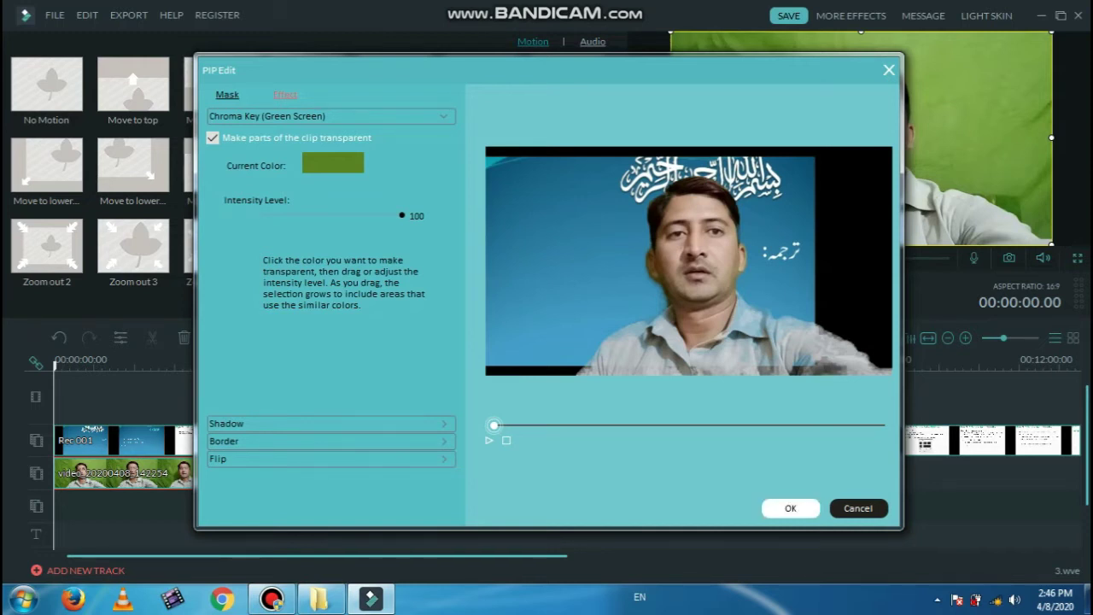
left_click(790, 507)
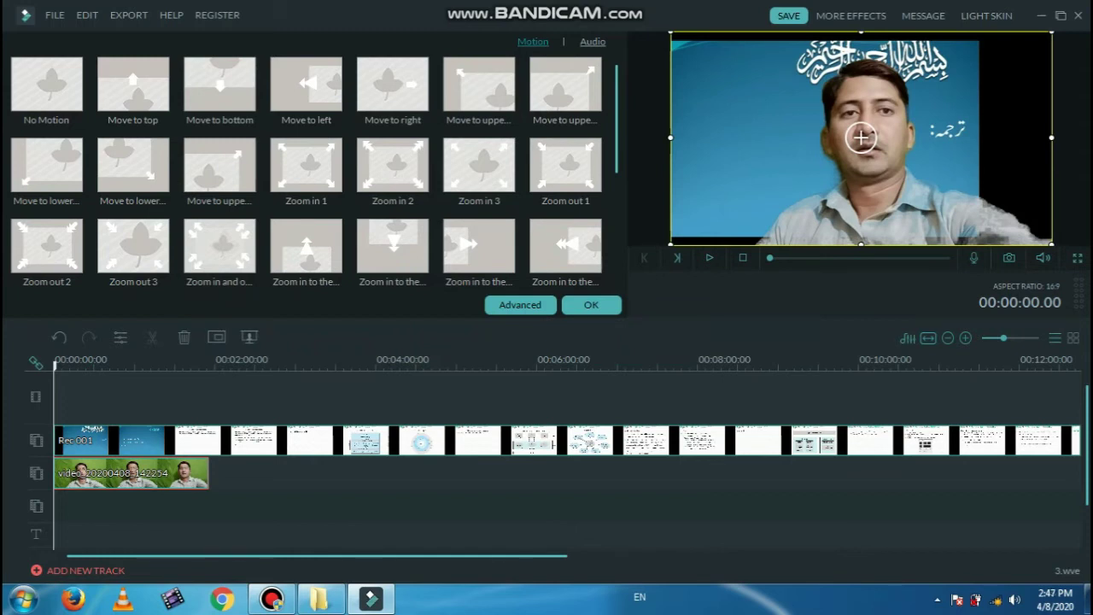
Shrink the presenter overlay to about half its size and place it in the lower-right corner of the video frame.
left_click_drag(670, 32, 852, 133)
left_click_drag(951, 189, 982, 179)
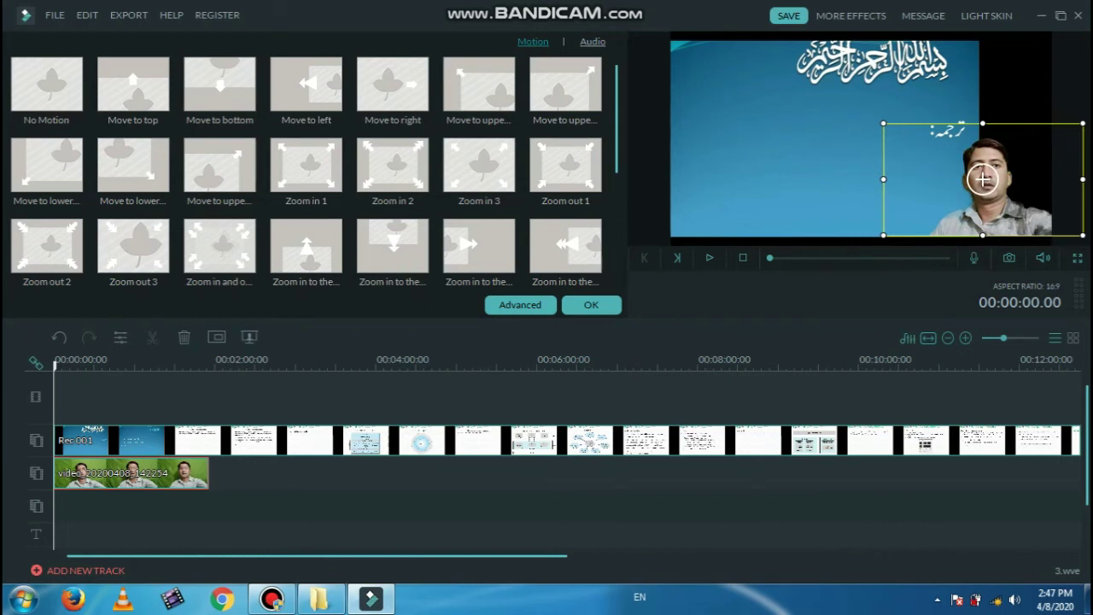
Check the presenter overlay against the slides at several timeline positions and play the composite from the beginning.
left_click(95, 360)
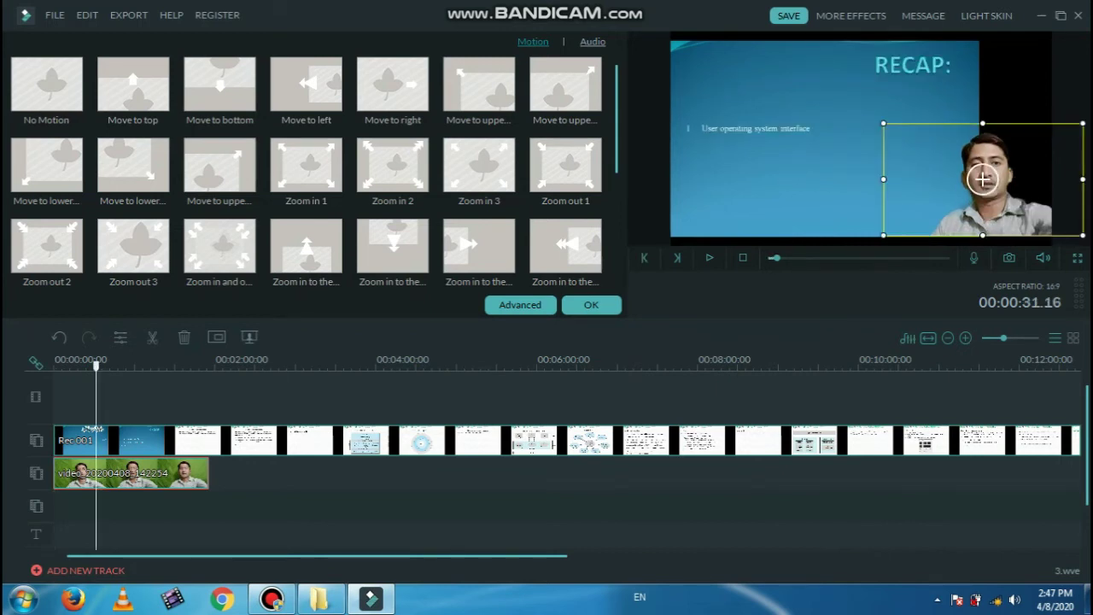
left_click(196, 360)
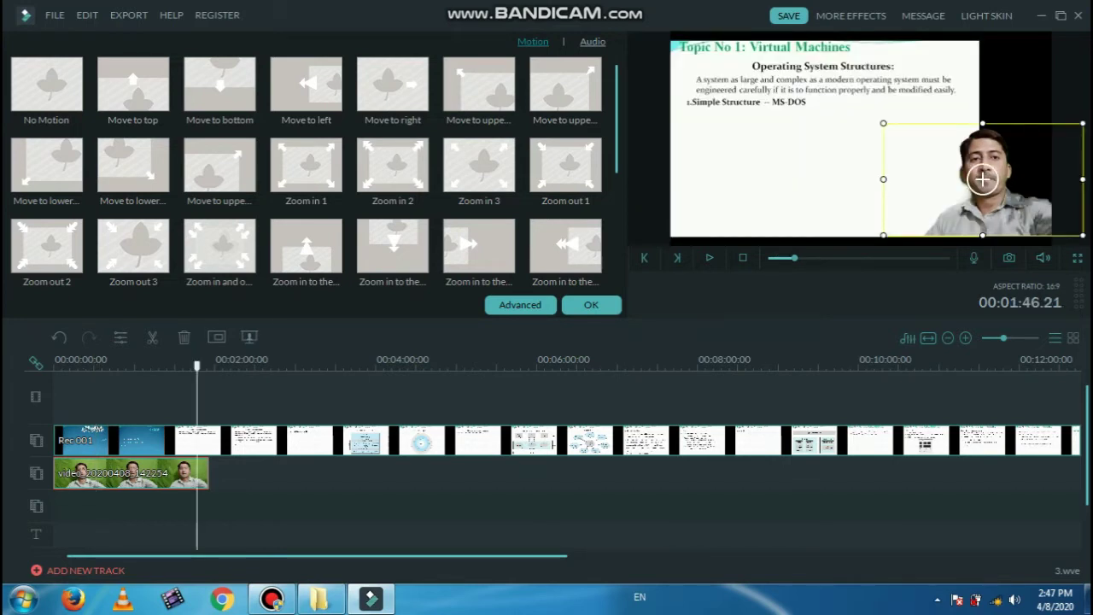
right_click(168, 472)
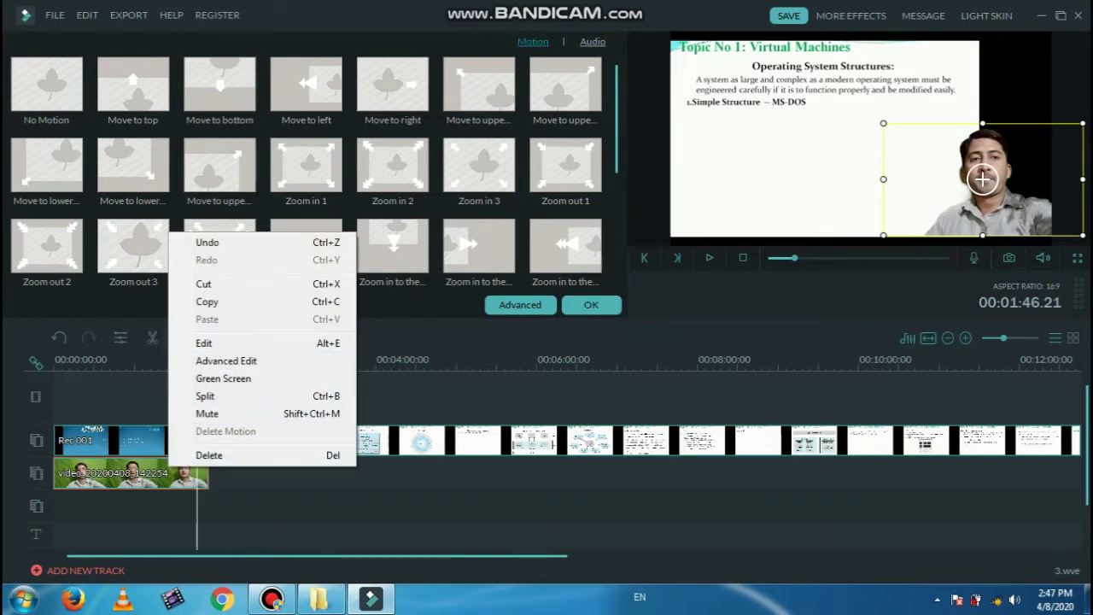
key("Escape")
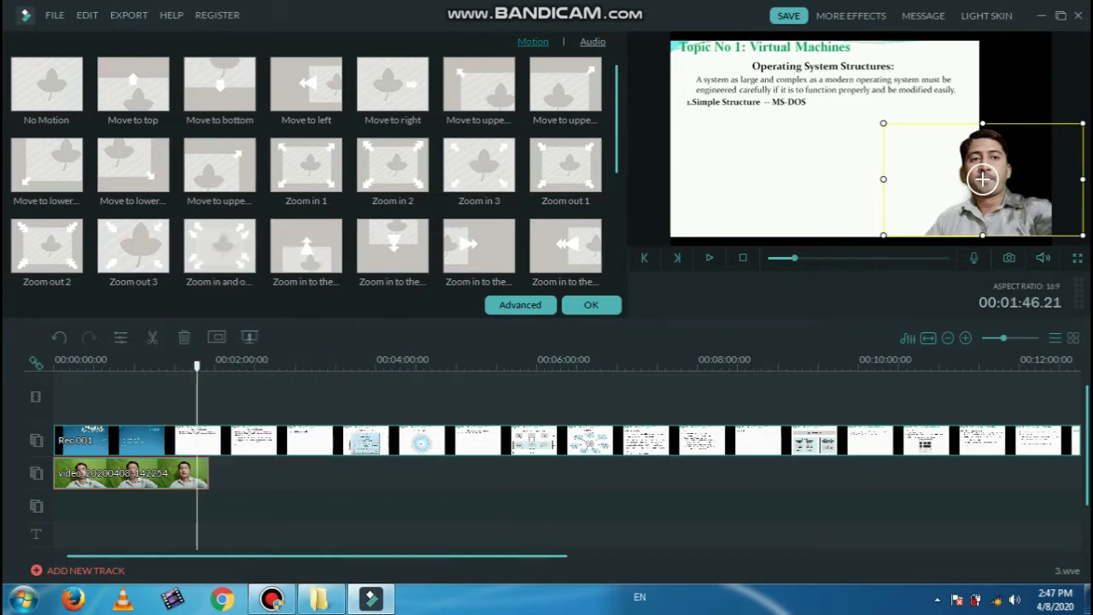
left_click_drag(197, 366, 54, 366)
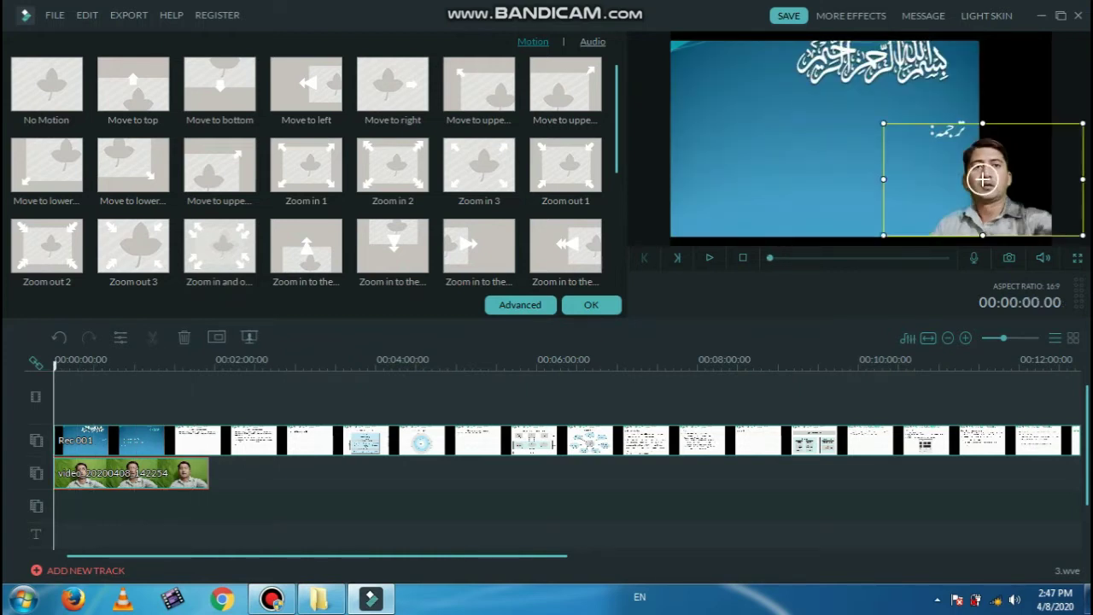
left_click(709, 257)
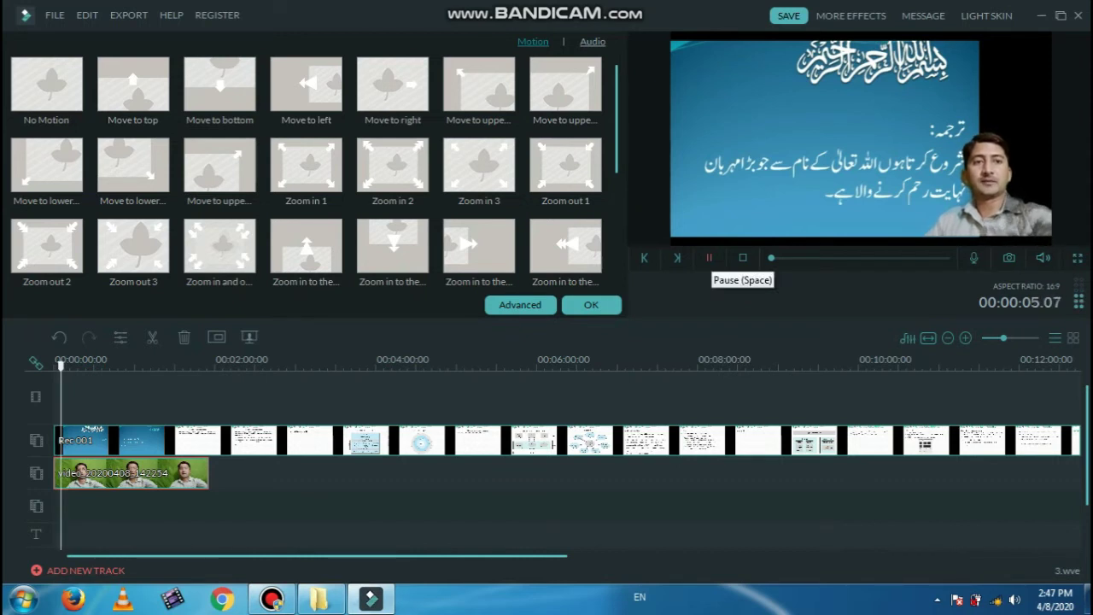
Set the presenter clip's audio volume to 0 and play back the composite further along the timeline.
left_click(983, 179)
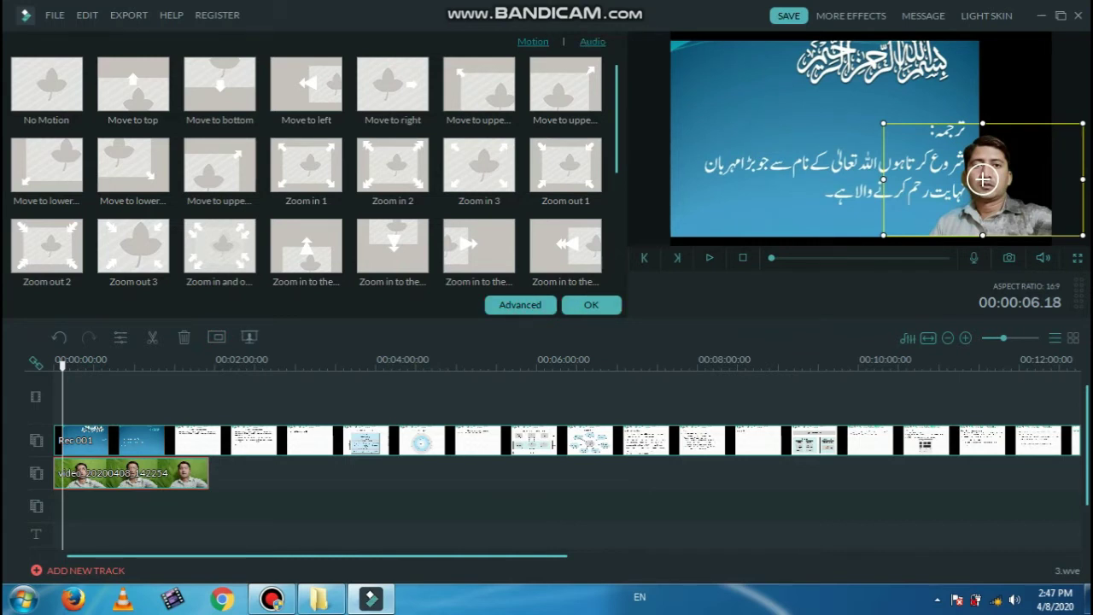
left_click(593, 41)
left_click_drag(312, 82, 221, 82)
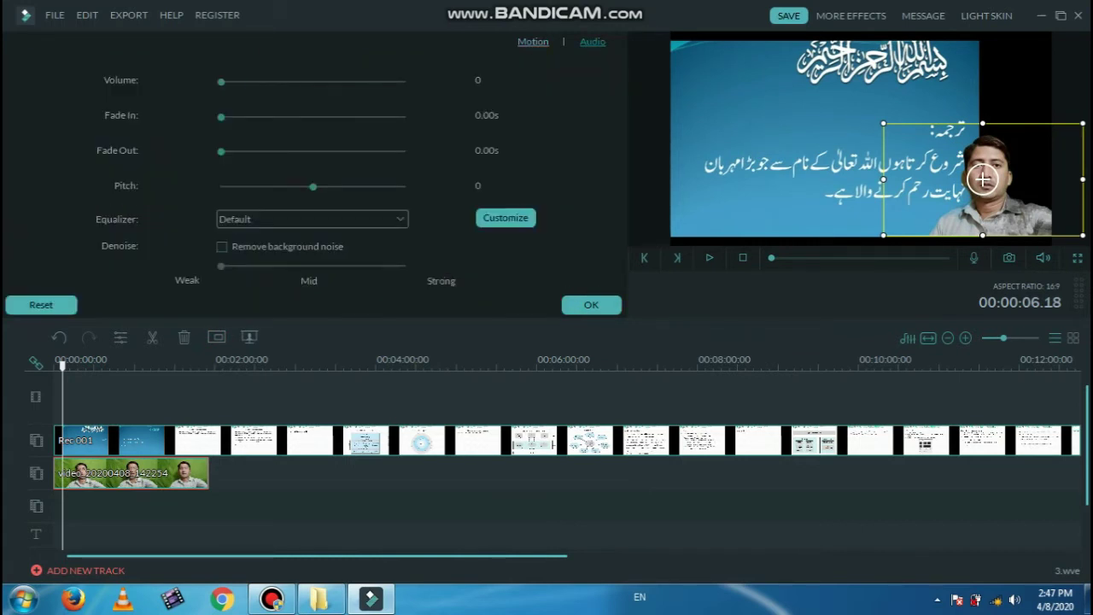
left_click(709, 257)
left_click(591, 304)
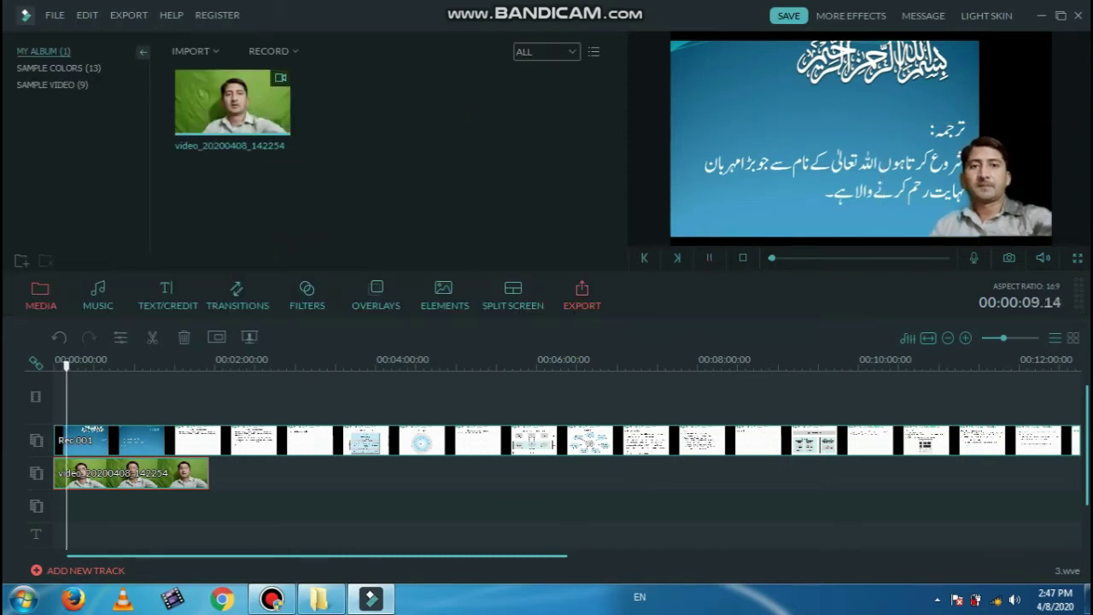
left_click(98, 363)
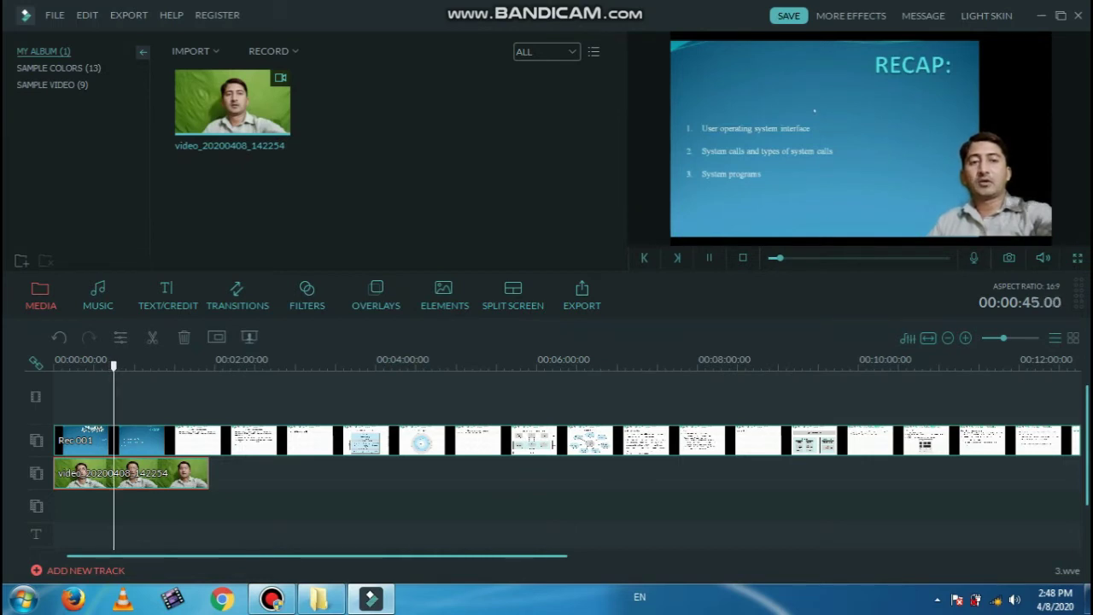
left_click(982, 178)
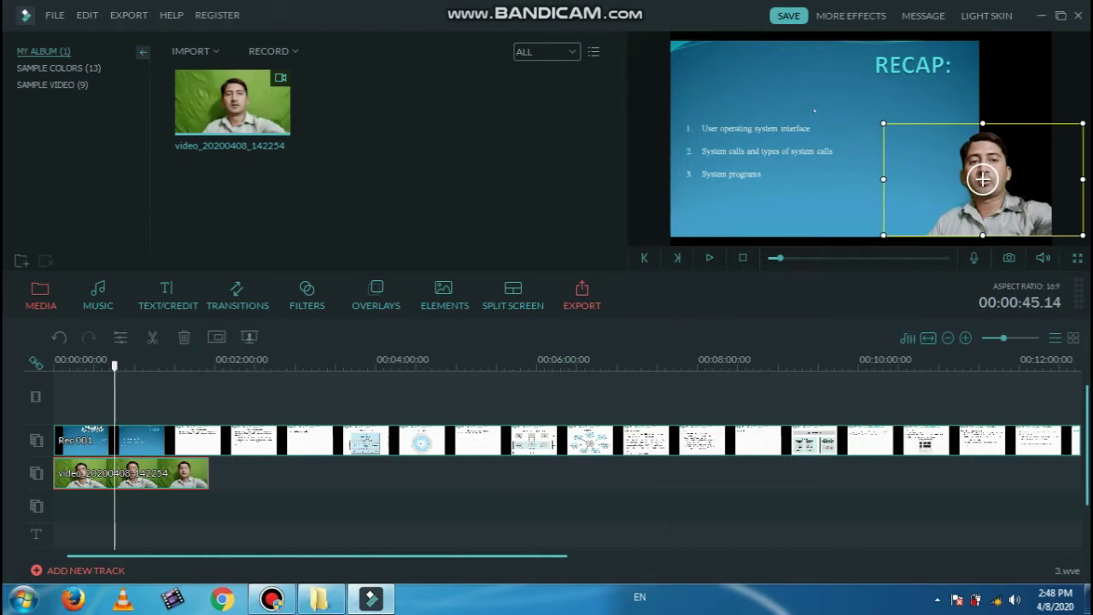
Start exporting the project as an MP4 named Orignal 2-2 Ec into the Lecture folder and cancel the conversion.
key("ctrl+e")
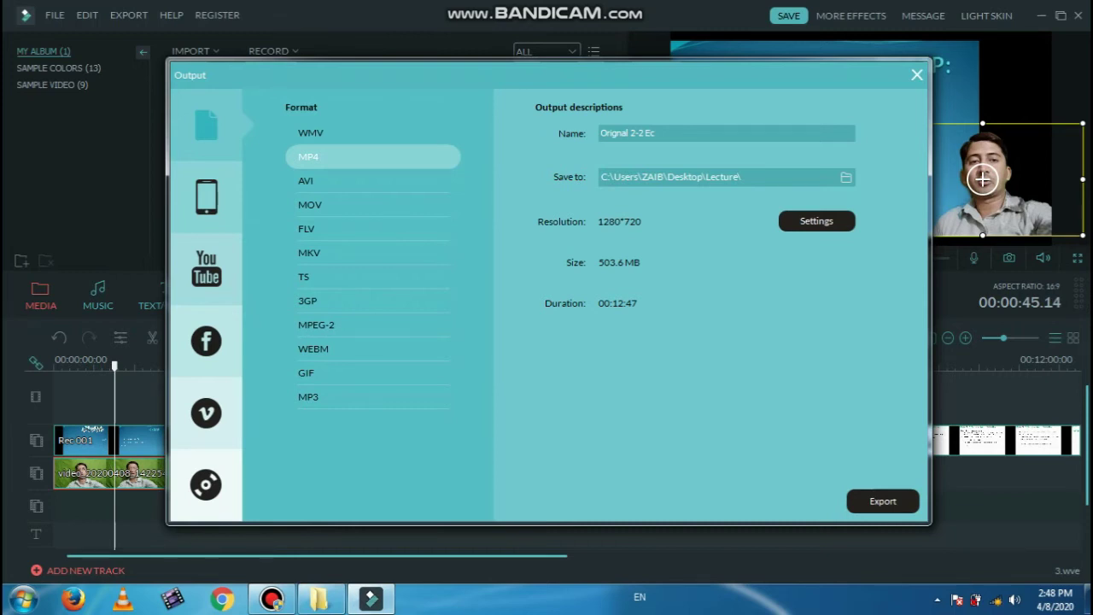
left_click(882, 501)
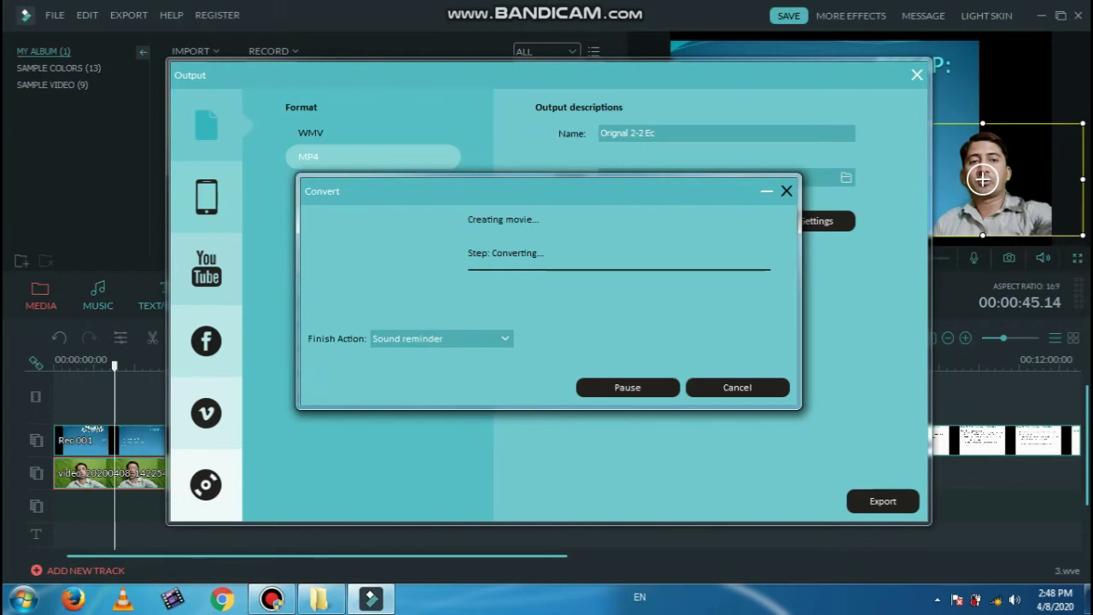
left_click(787, 192)
left_click(515, 333)
left_click(916, 74)
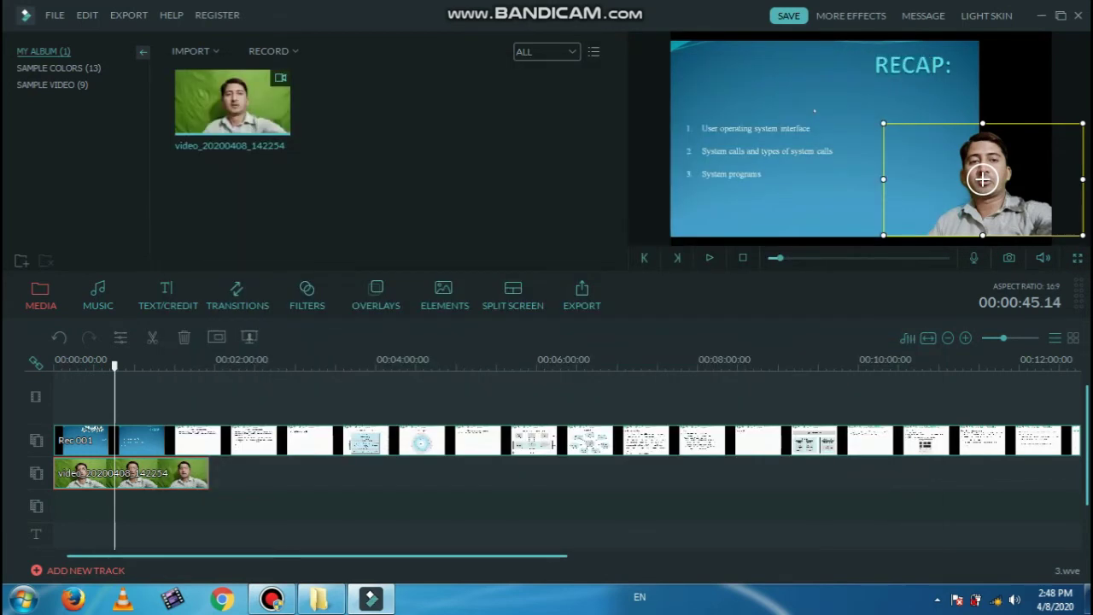
Close the video editor without saving the project changes and close the Lecture folder window.
left_click(1078, 16)
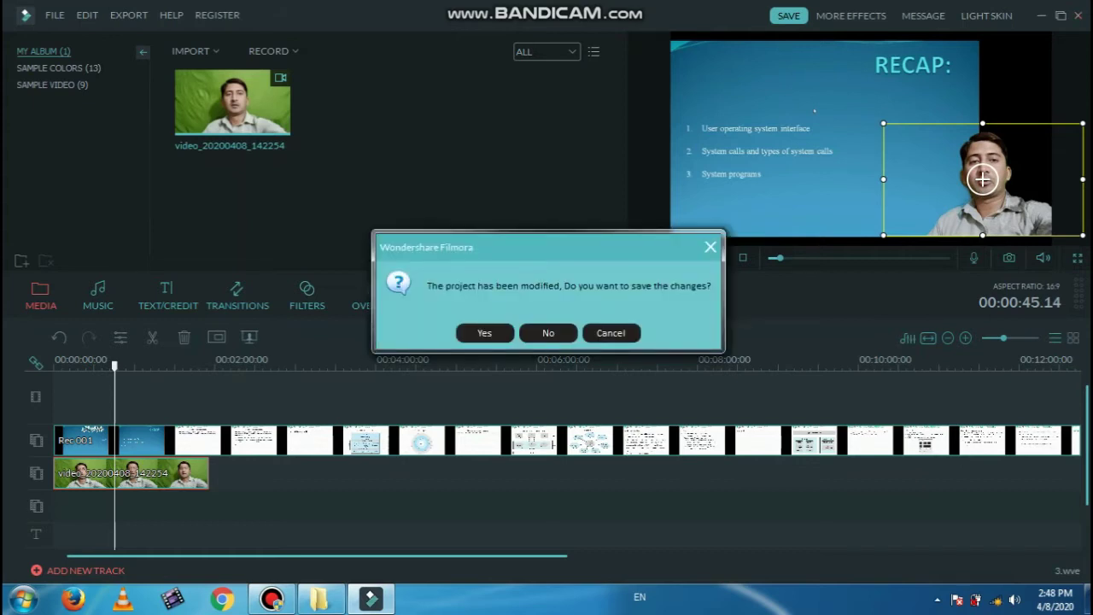
left_click(548, 333)
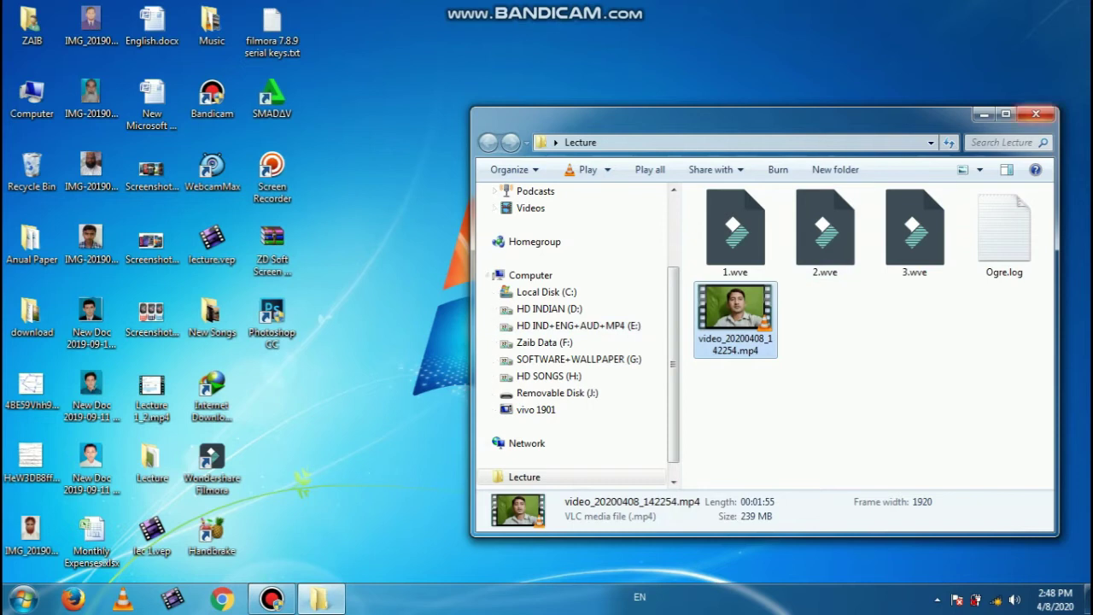
left_click(1035, 114)
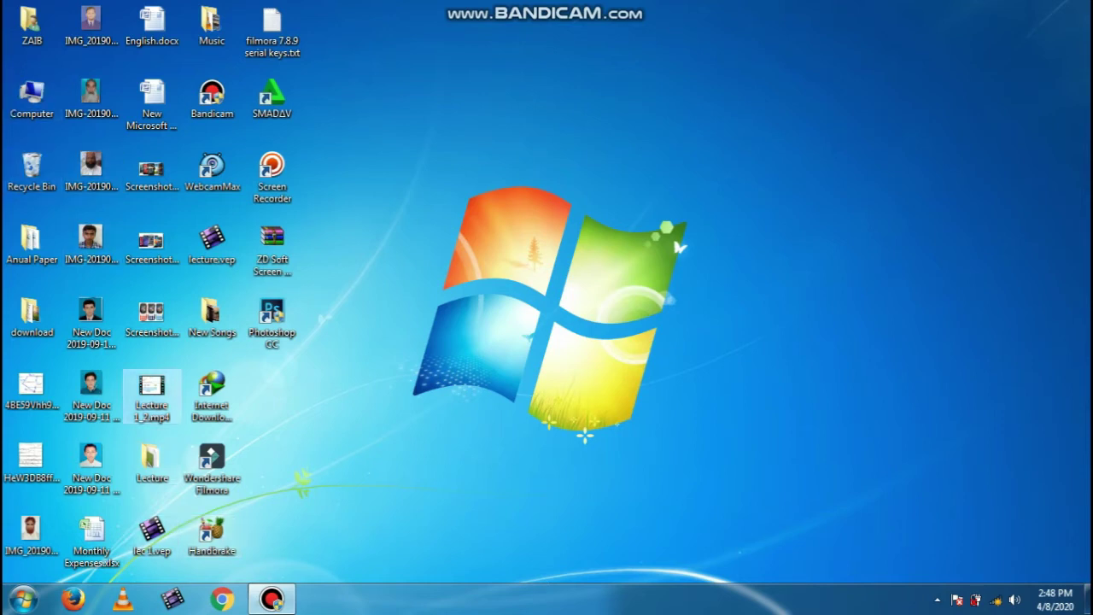
Browse drive E: to Punjab College, Lectures, Operating System, Week 1 Introduction, video, Lec 1 and select Original.mp4.
double_click(32, 98)
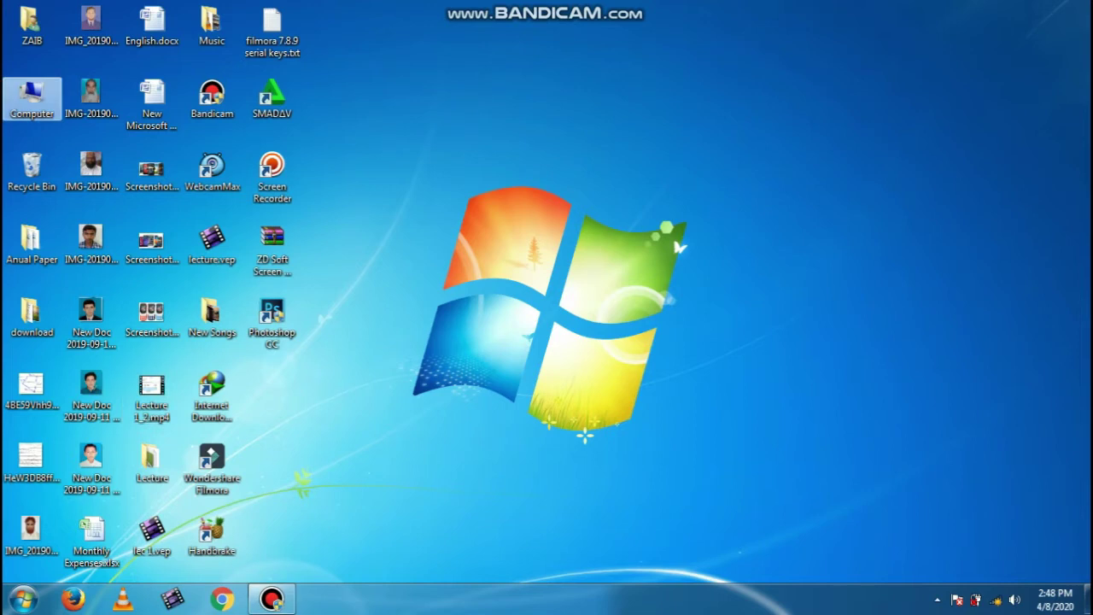
key("super+Up")
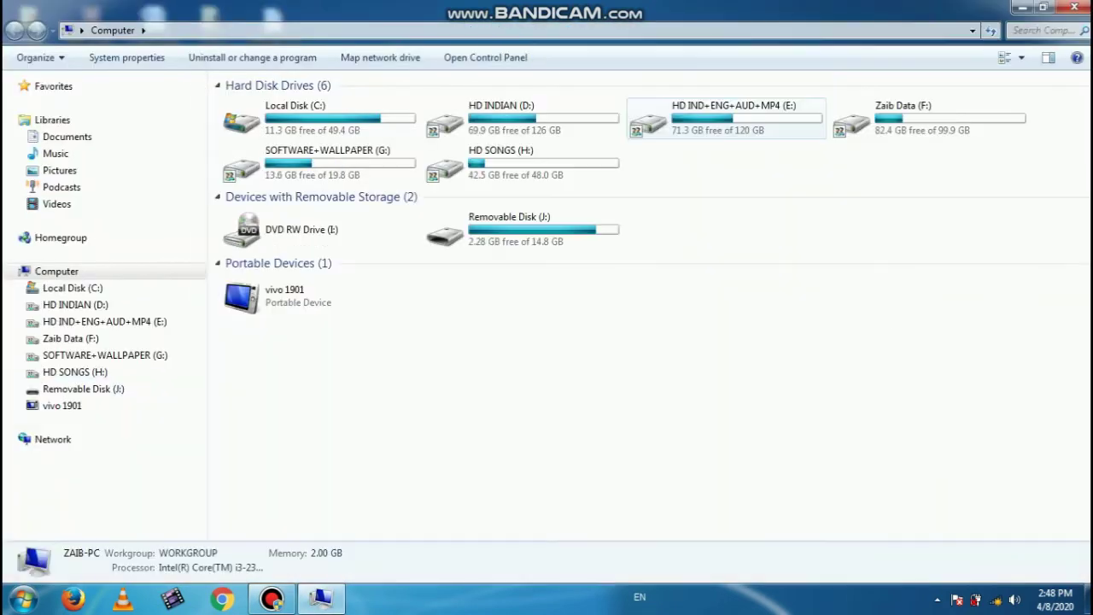
double_click(717, 116)
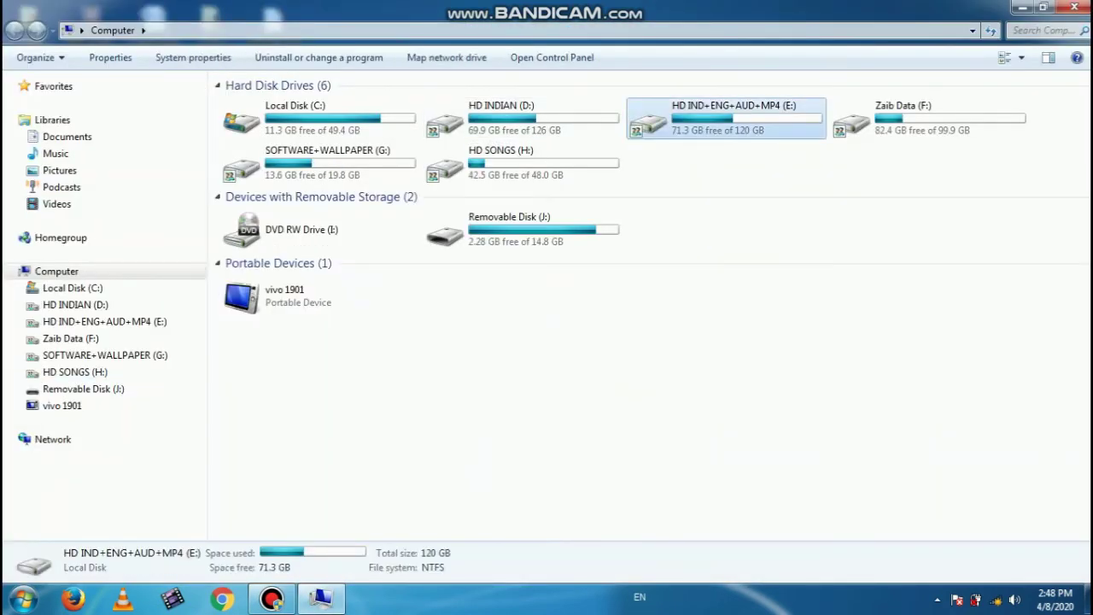
double_click(292, 281)
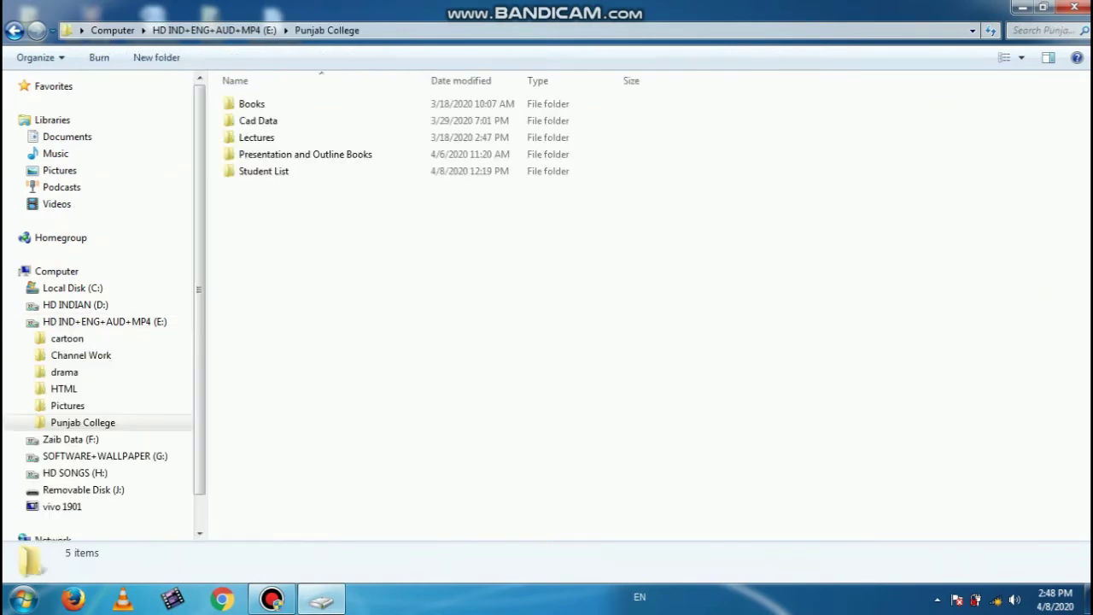
double_click(256, 137)
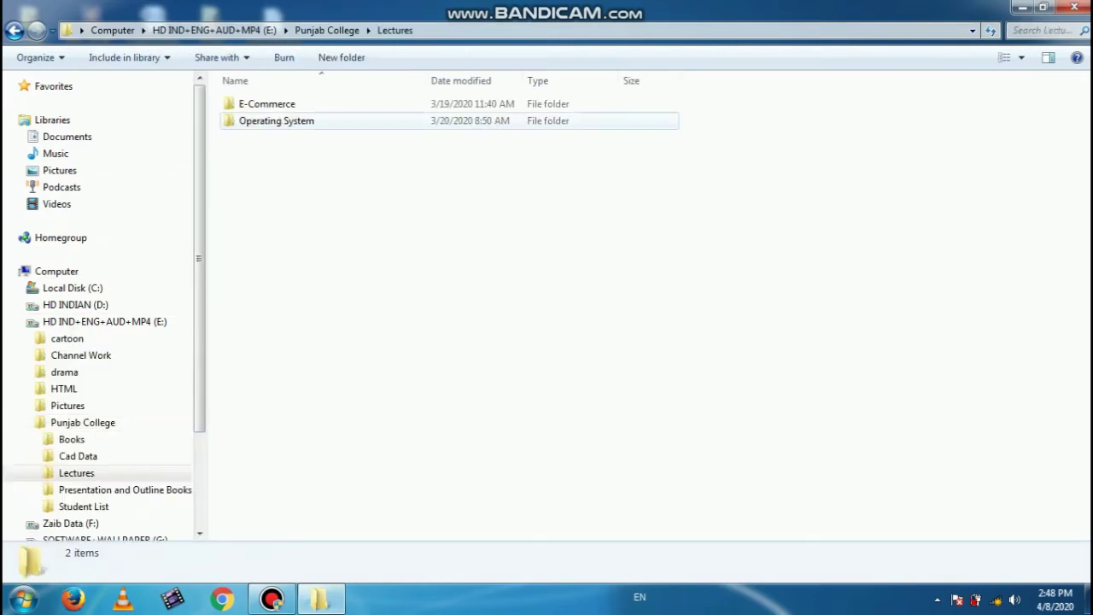
left_click(276, 120)
double_click(276, 120)
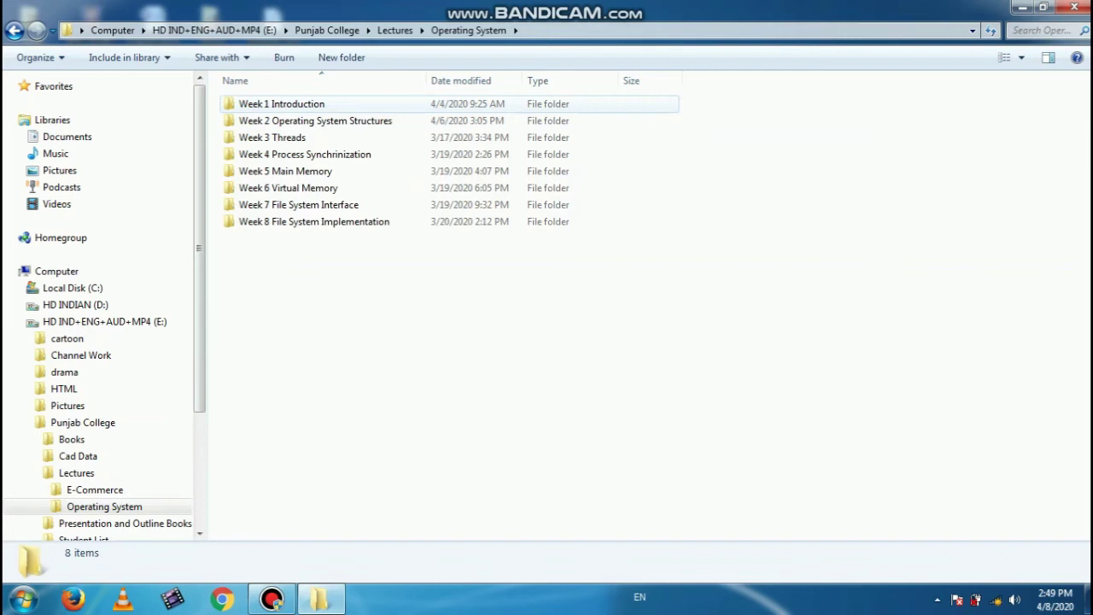
double_click(273, 104)
double_click(249, 100)
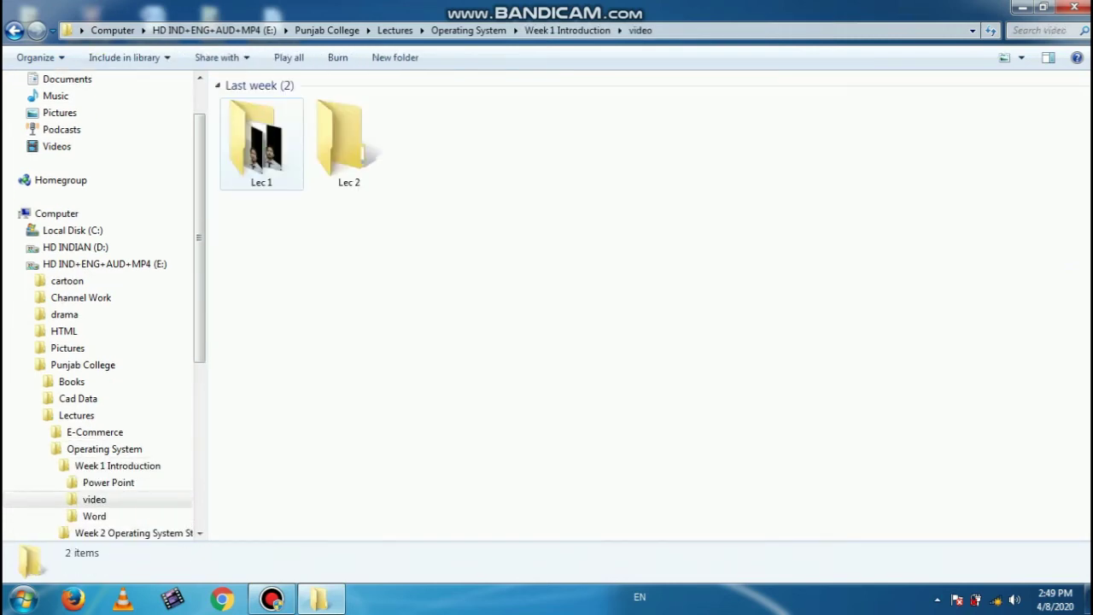
double_click(261, 142)
left_click(348, 106)
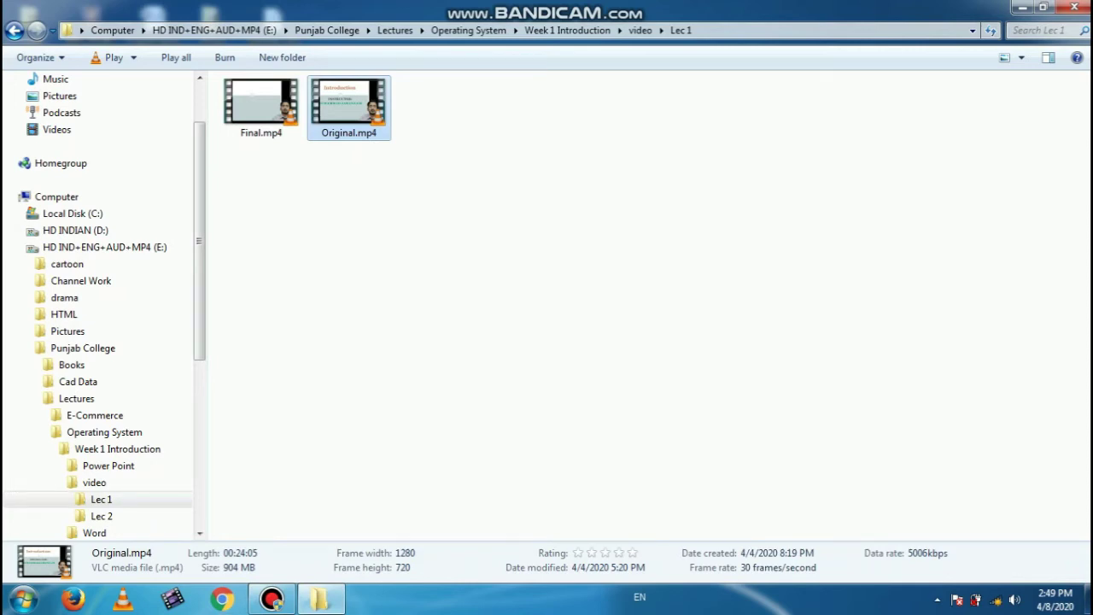
Open HandBrake from the desktop and load Original.mp4 from the Lec 1 folder as the source video.
left_click(1022, 7)
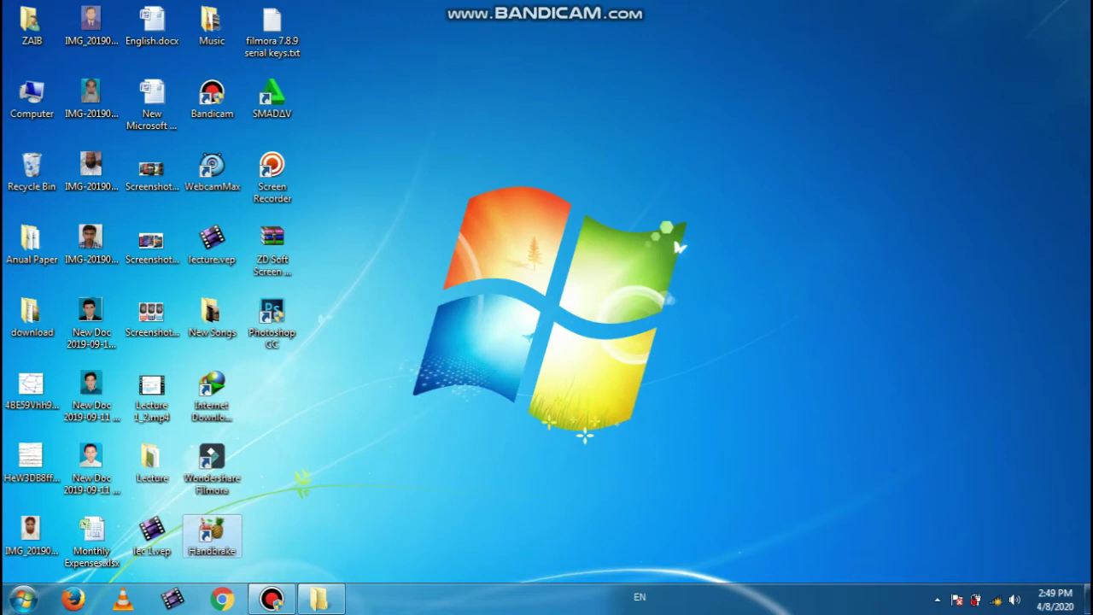
double_click(211, 533)
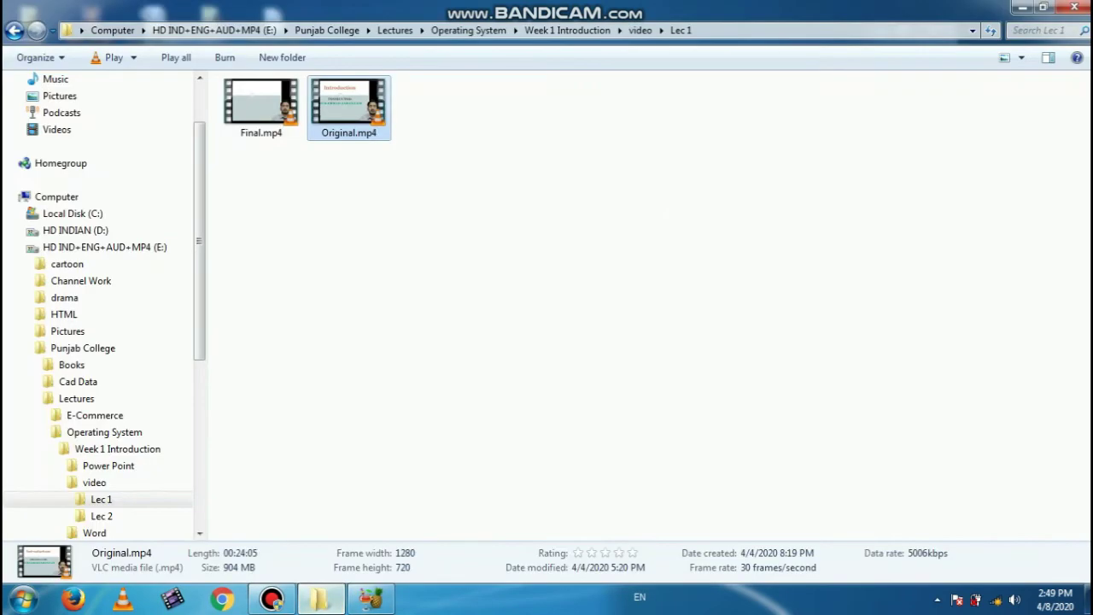
left_click(271, 598)
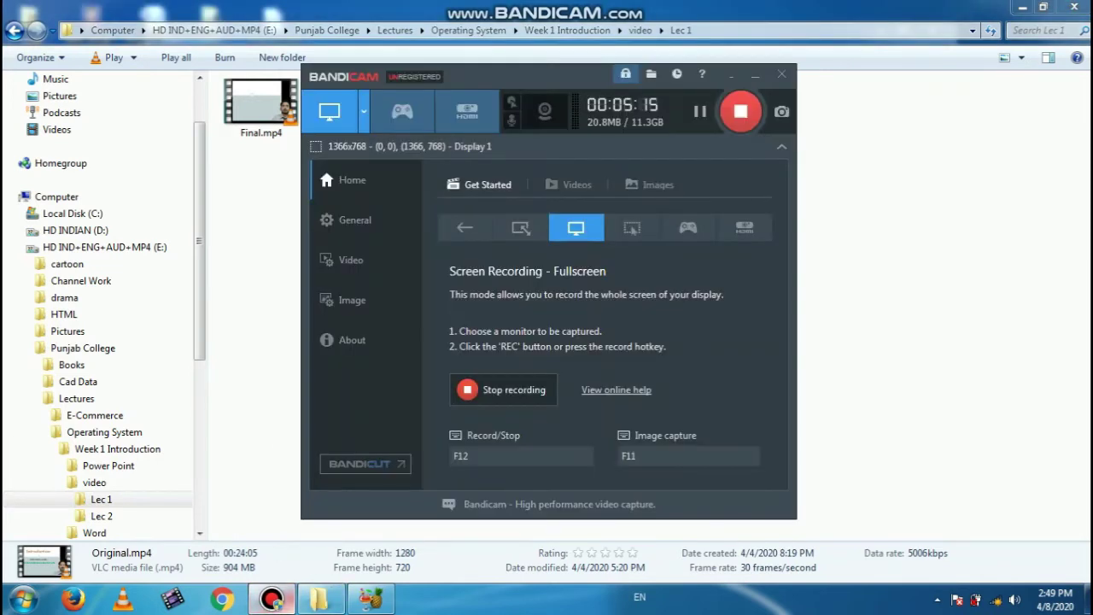
left_click(754, 75)
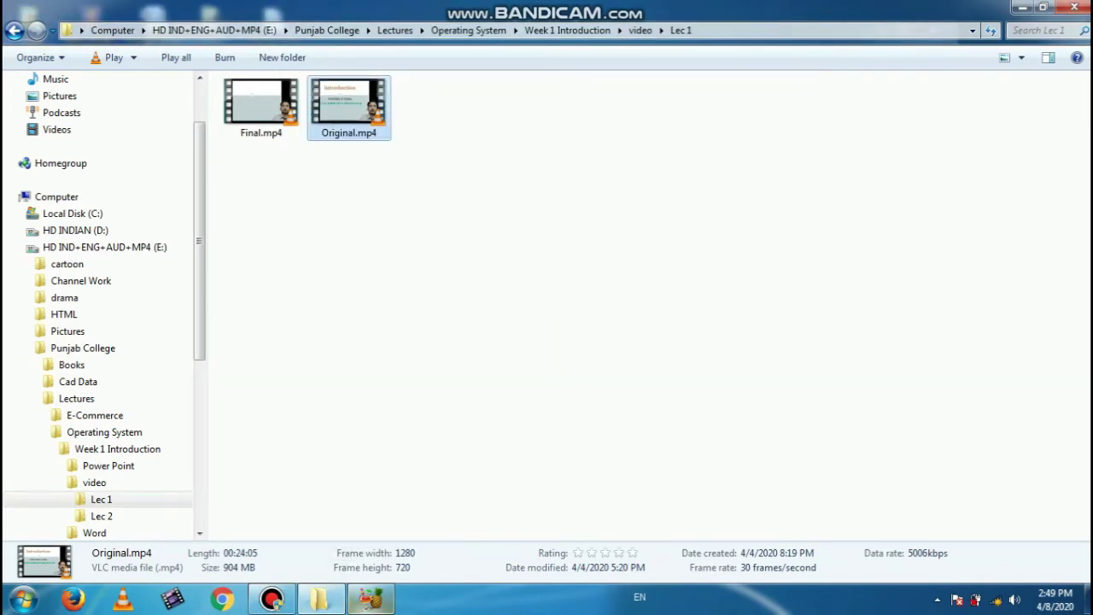
left_click(370, 597)
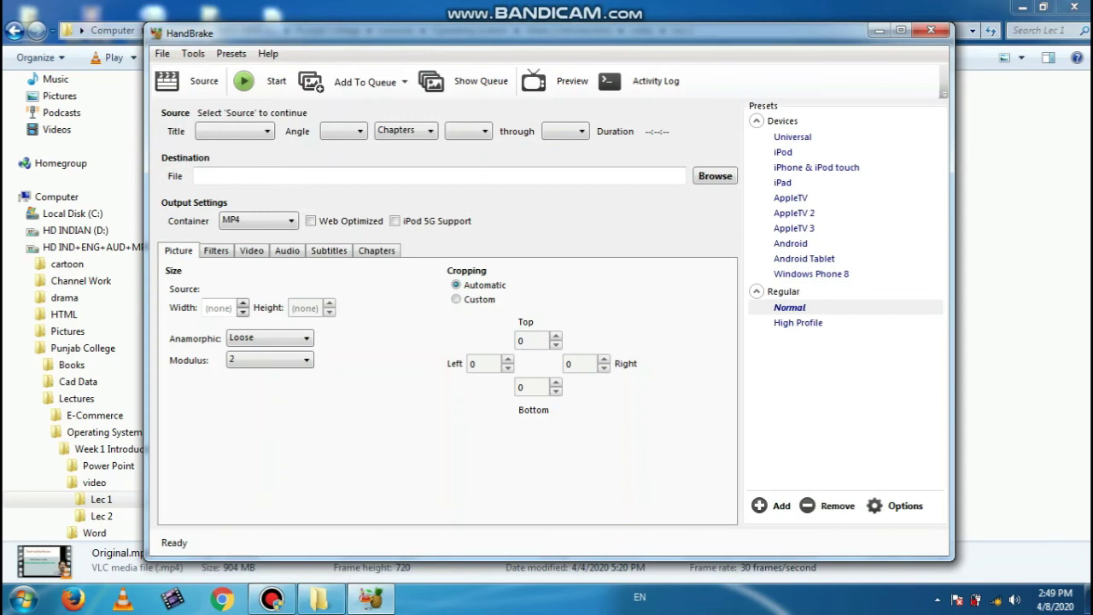
left_click_drag(513, 32, 727, 94)
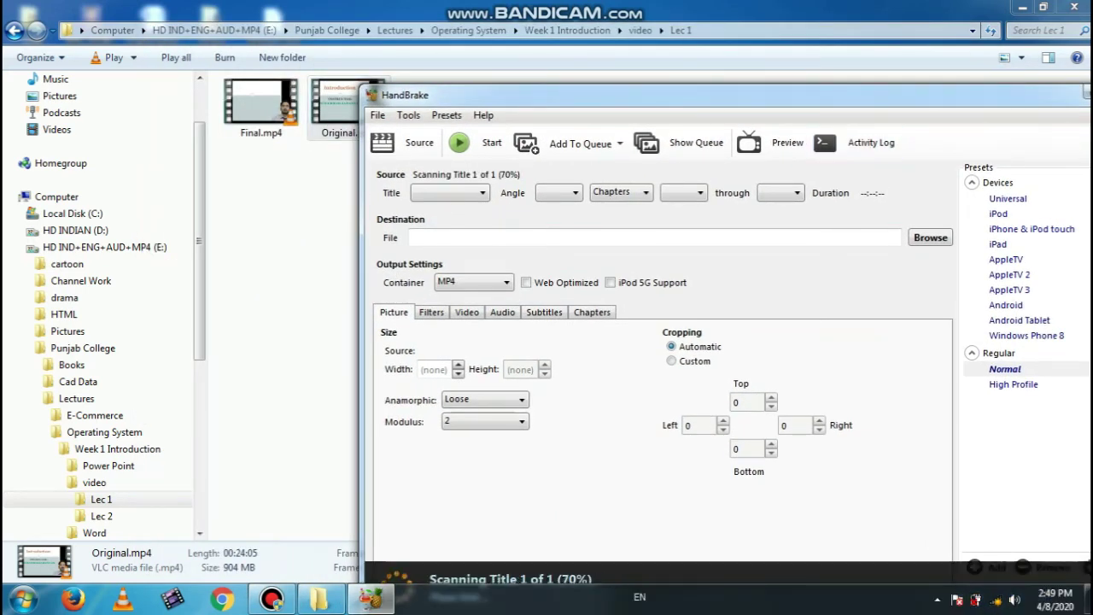
left_click_drag(555, 95, 339, 42)
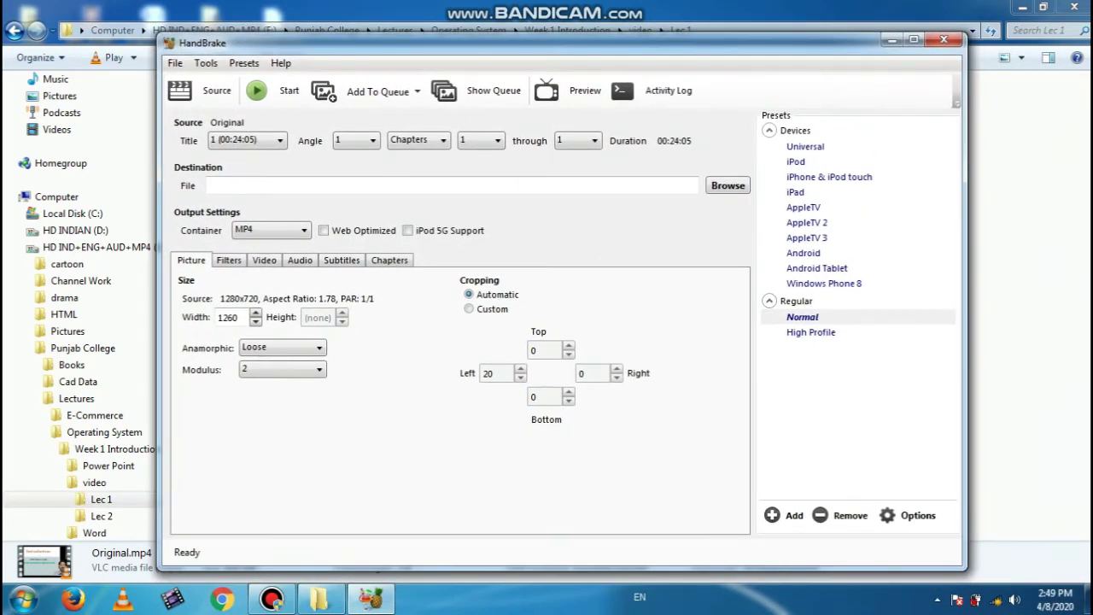
Choose the High Profile preset and enter 1280 as the output picture width.
left_click(811, 332)
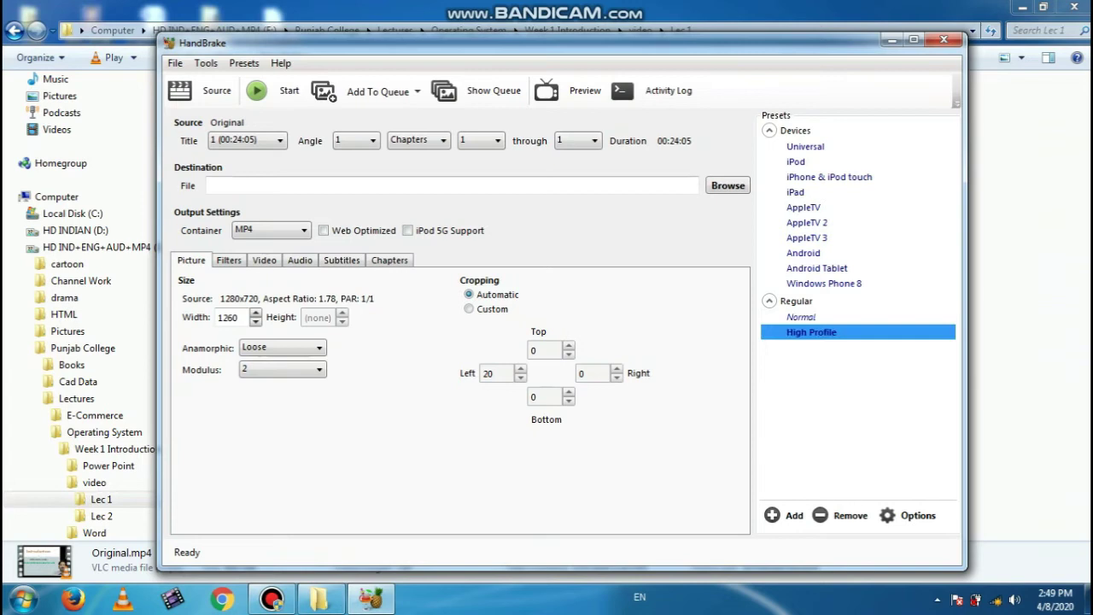
left_click(238, 316)
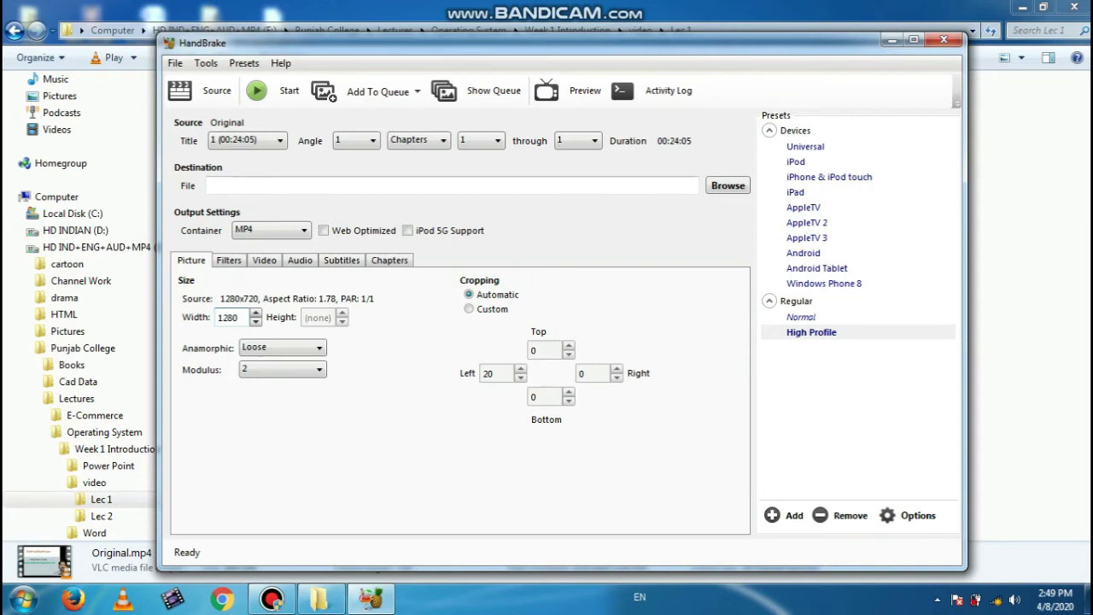
Set the destination to Orignal_Segment_0_x264_001.mp4 in Videos, Any Video Converter Ultimate, Sony Xperia Tablet S, replacing the existing file.
left_click(727, 185)
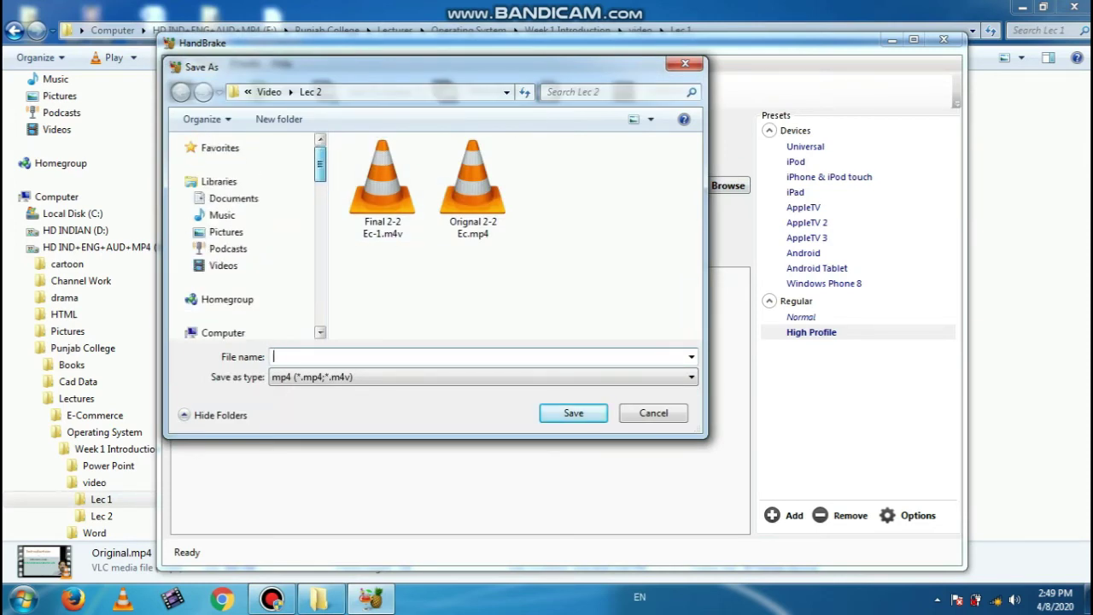
left_click(223, 266)
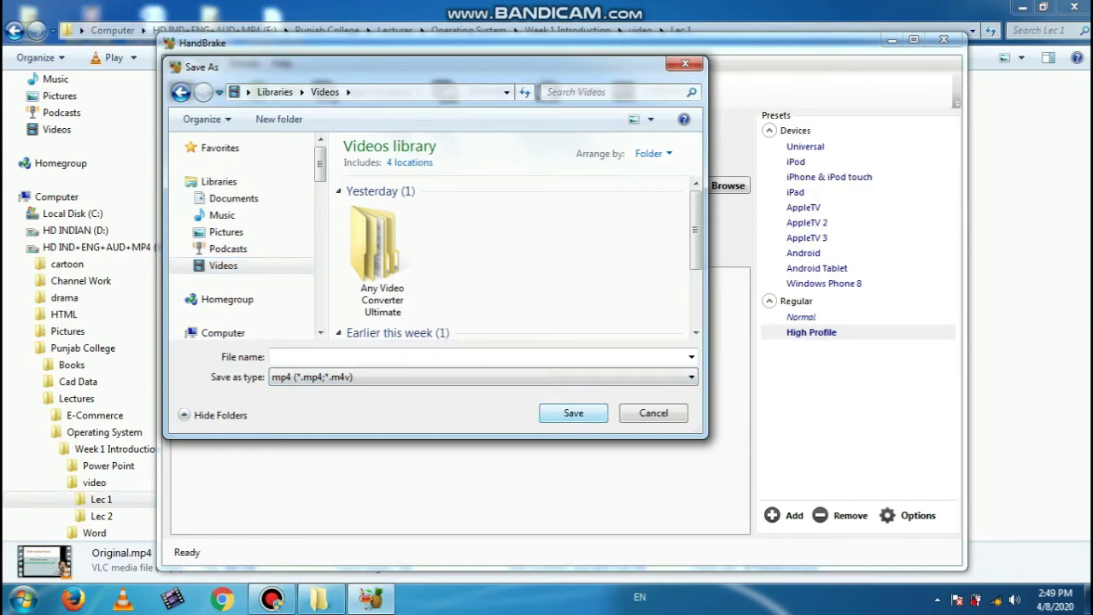
left_click_drag(342, 66, 617, 81)
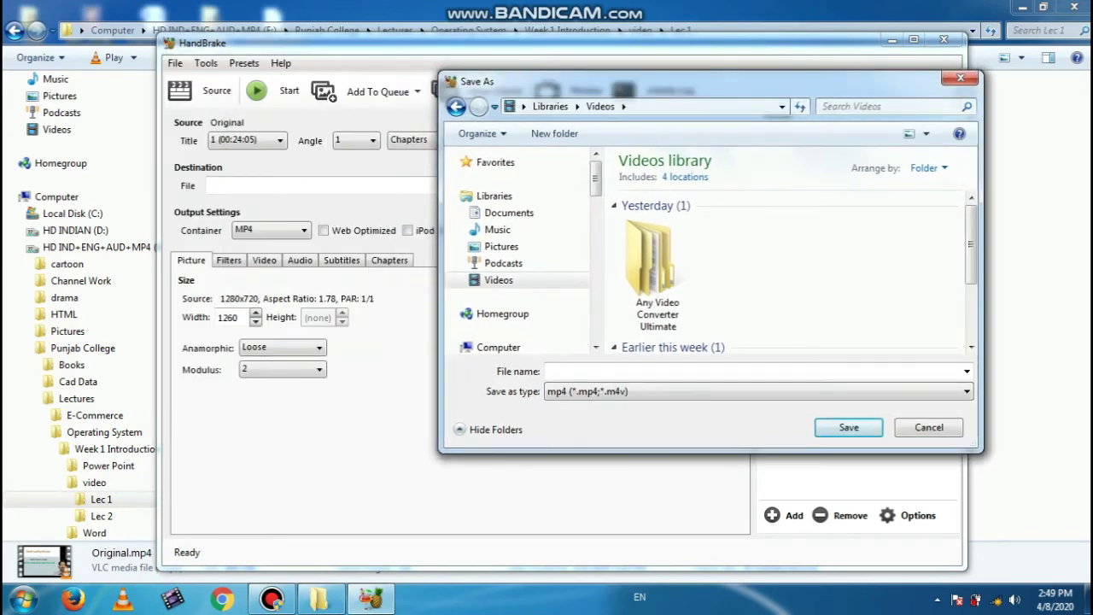
double_click(650, 260)
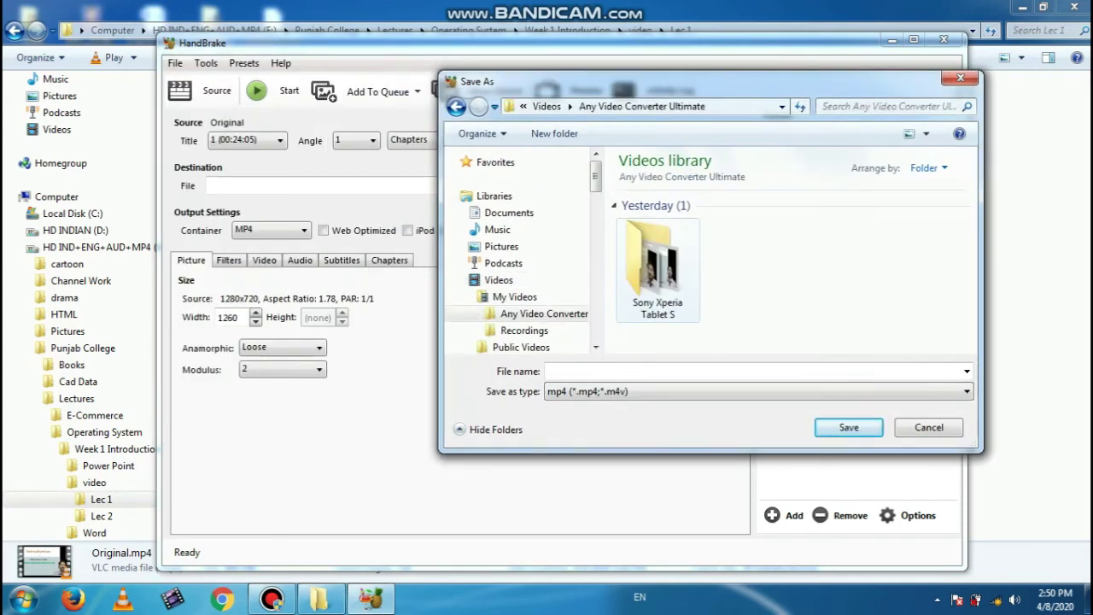
double_click(656, 266)
left_click(658, 248)
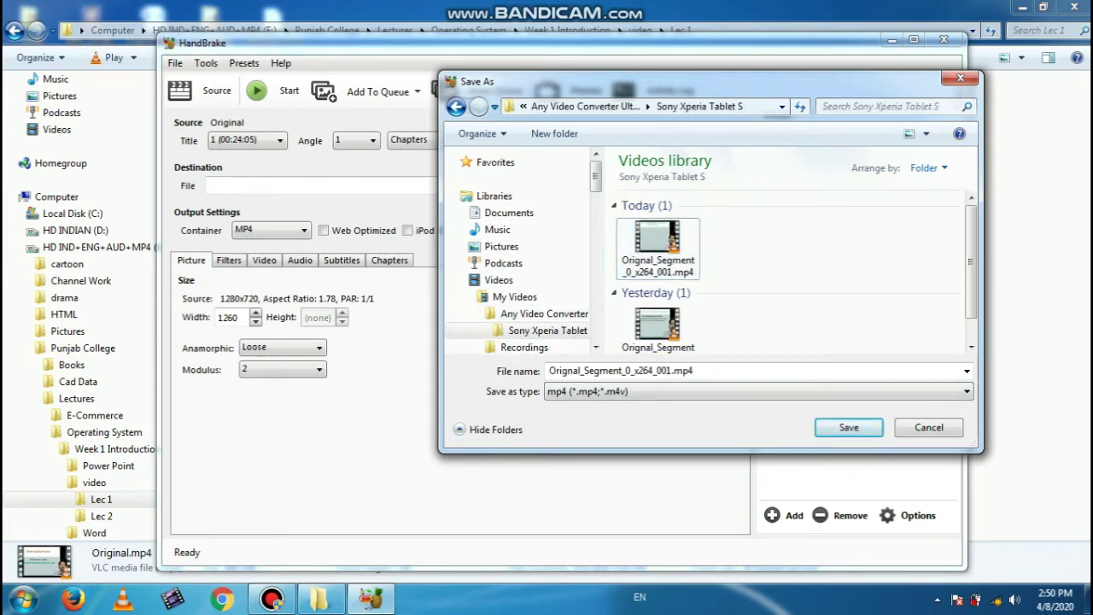
left_click(848, 427)
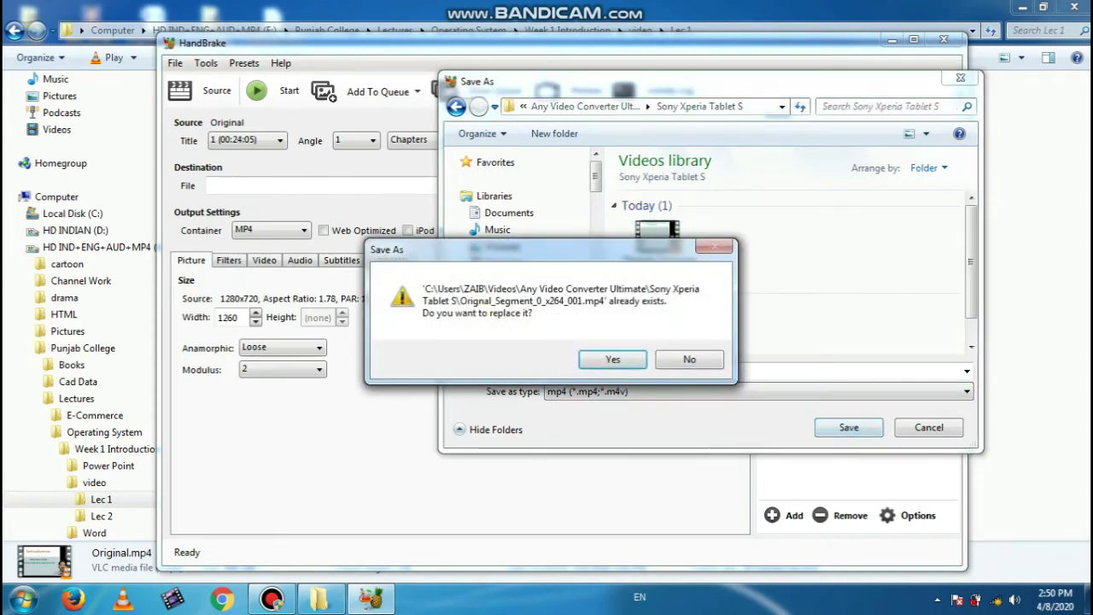
key("Return")
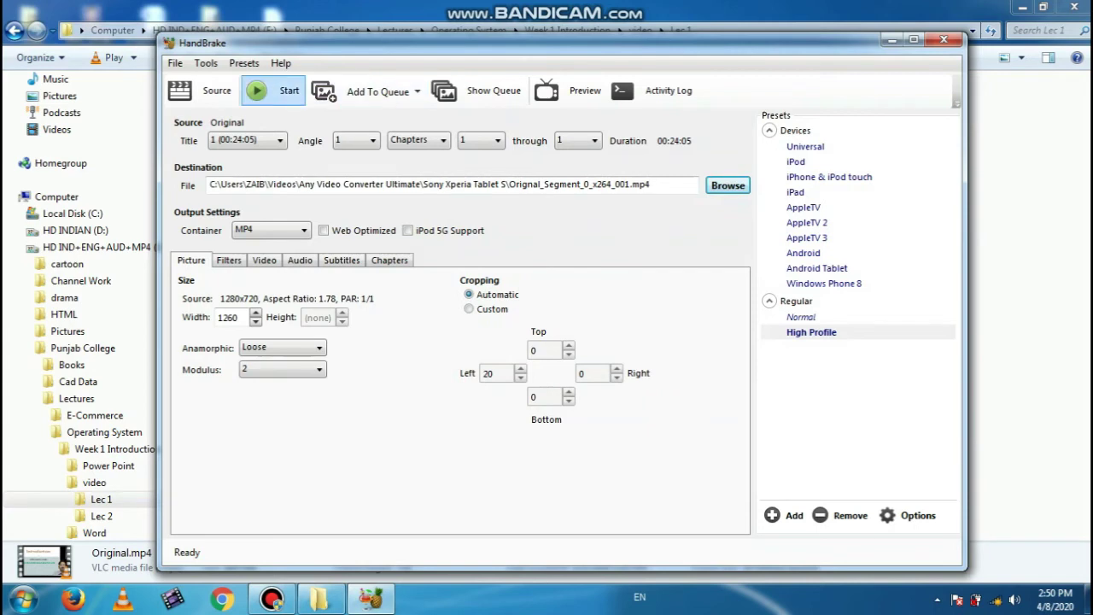
Start encoding the video over the existing file, and exit HandBrake while the encode is running.
left_click(260, 90)
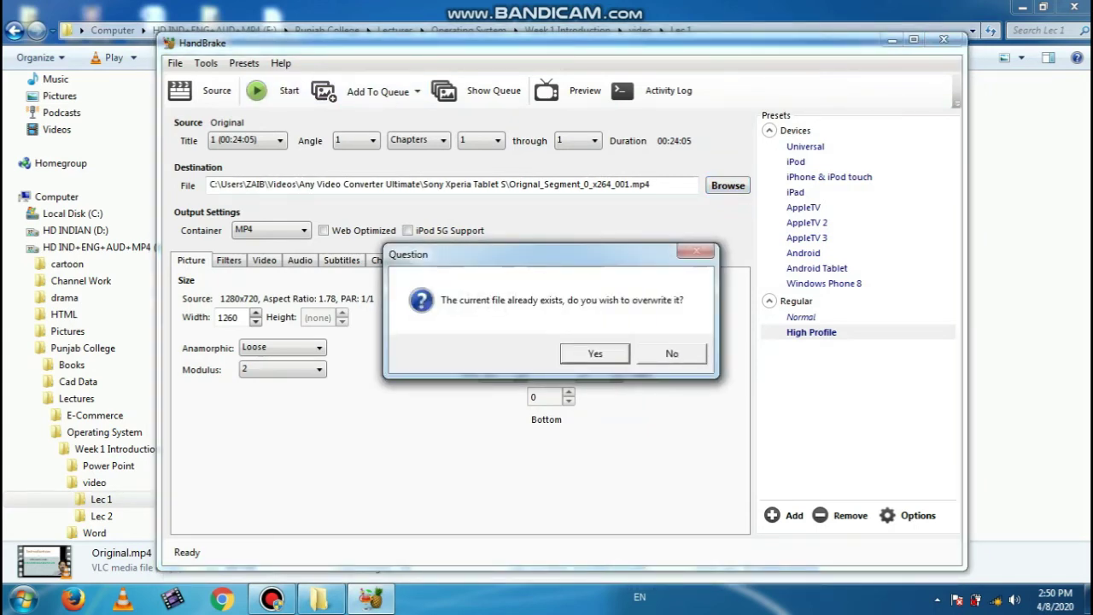
key("Return")
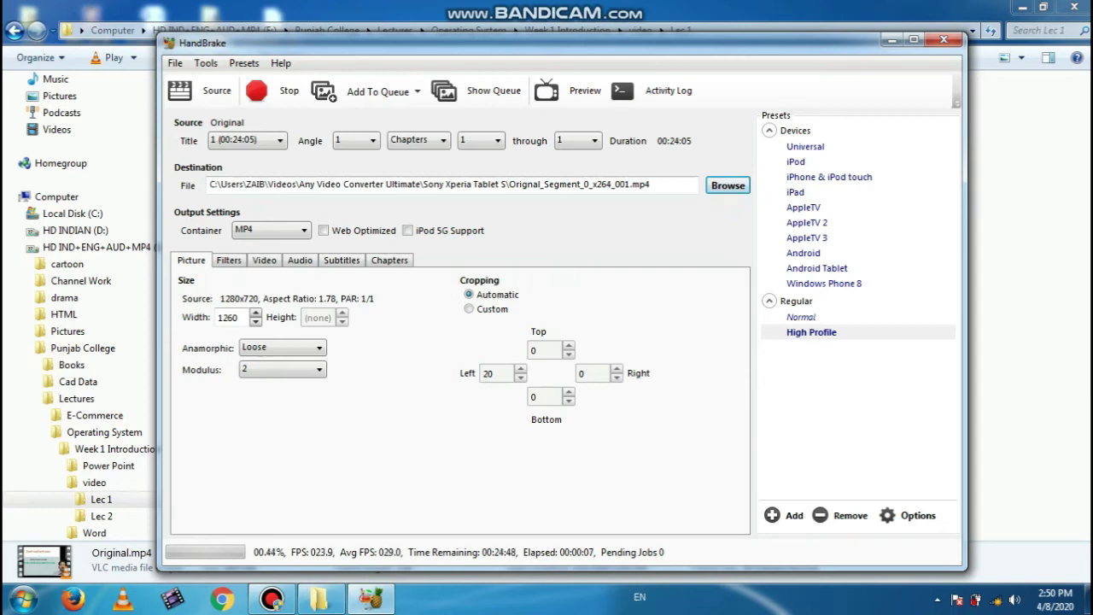
left_click(943, 39)
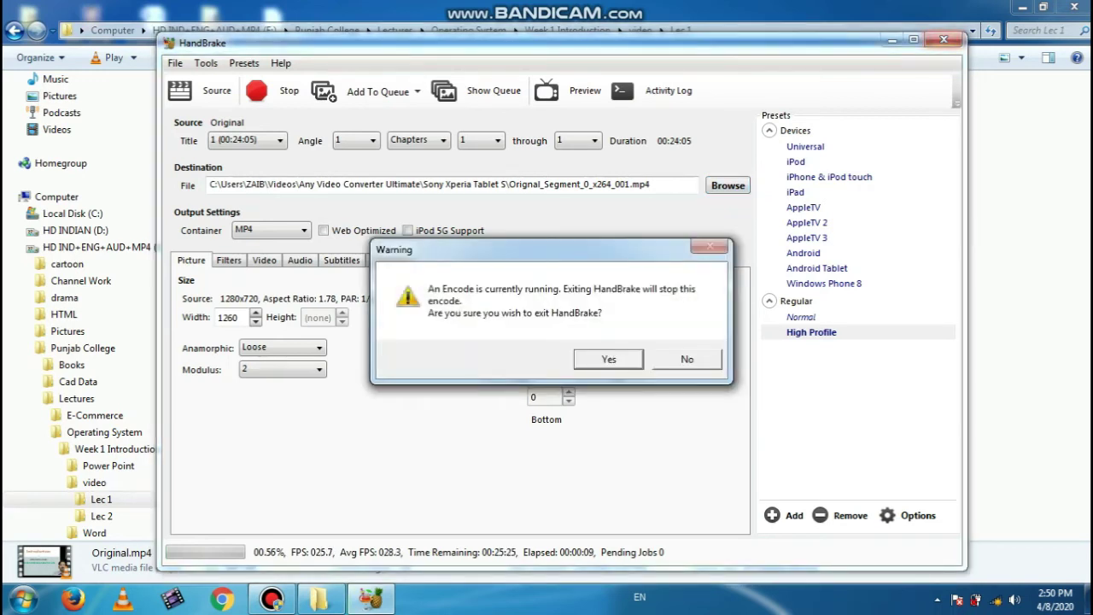
key("Return")
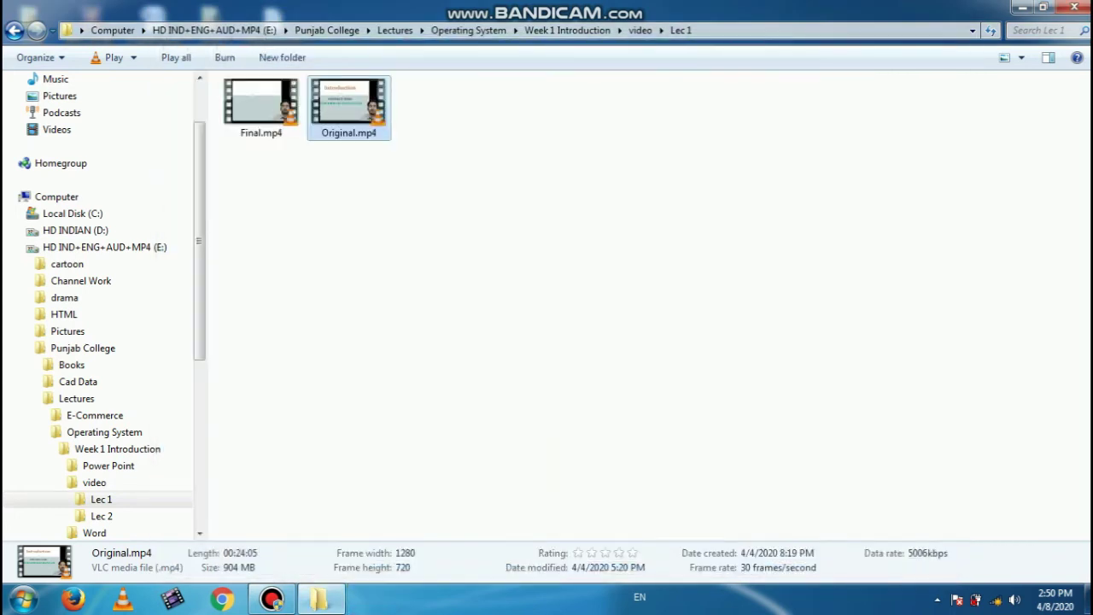
Compare the file size and video details of Final.mp4 and Original.mp4 in the Lec 1 folder.
left_click(261, 107)
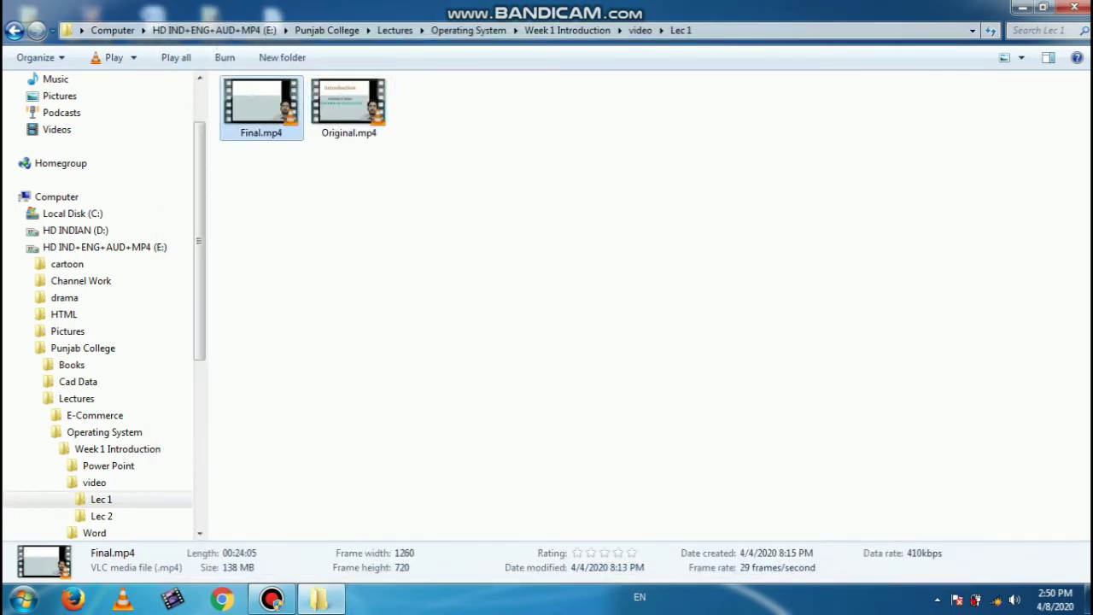
left_click(348, 106)
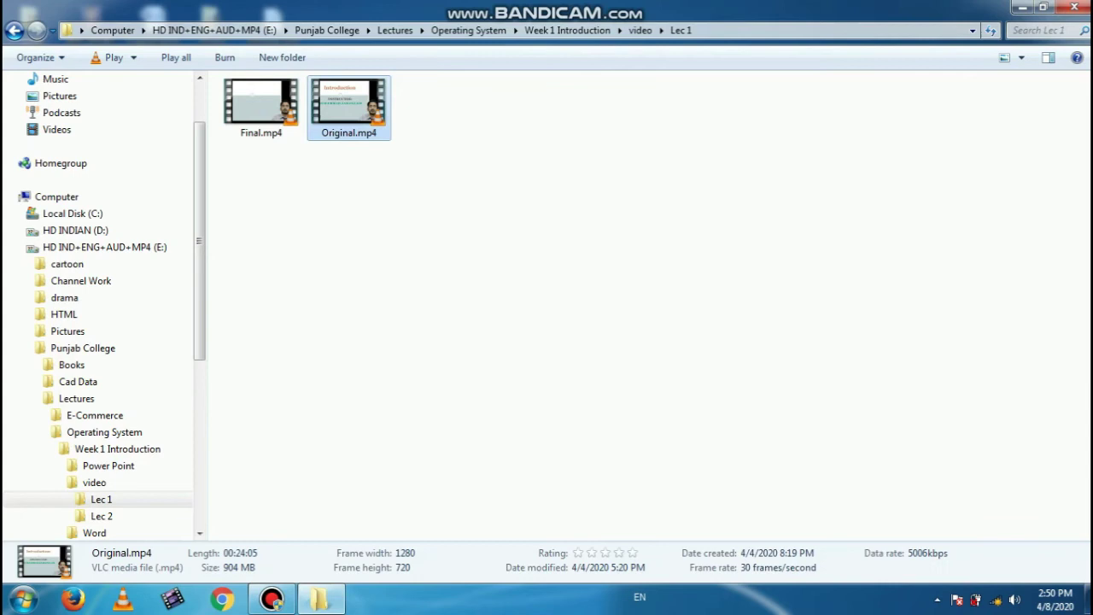
left_click(260, 106)
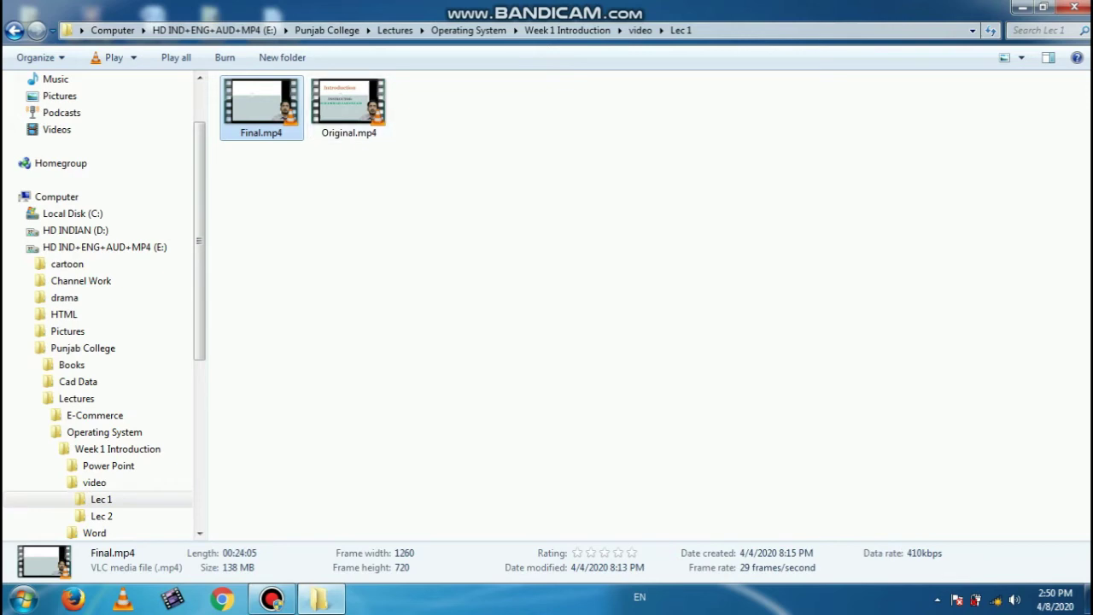
Play Final.mp4 in VLC with the volume lowered to 0%, and close the player.
key("Return")
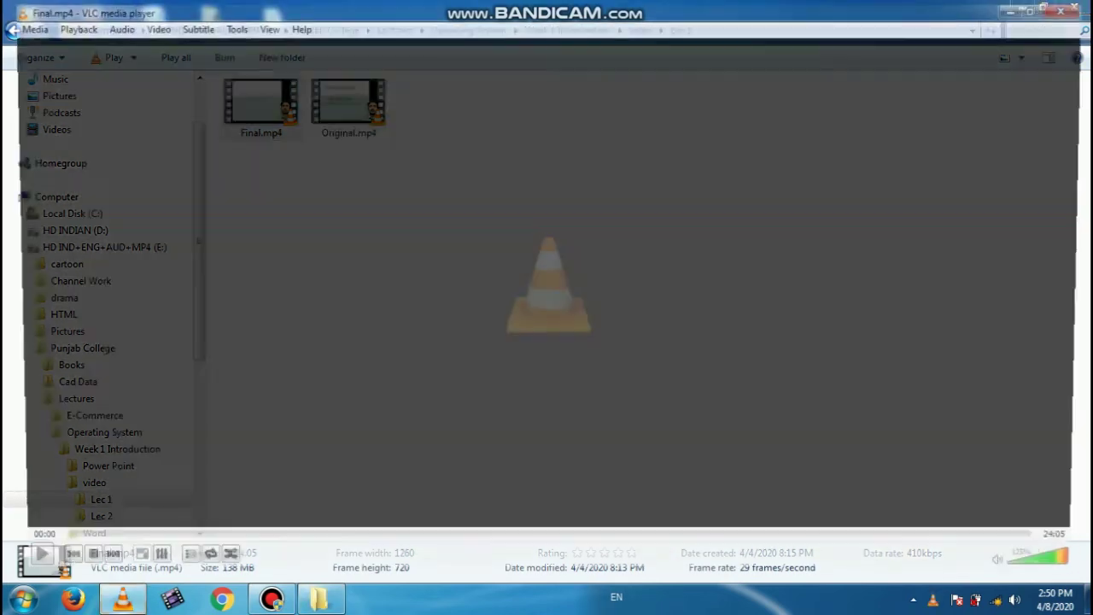
scroll(546, 290, "down", 20)
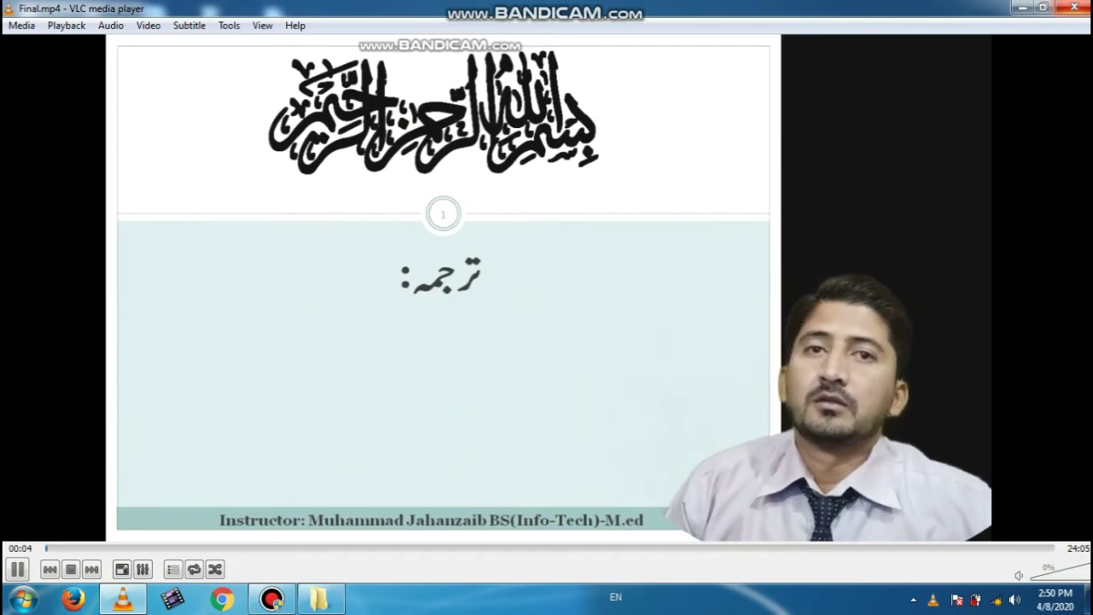
key("ctrl+q")
Play Original.mp4 in VLC, skip ahead to about 04:41, and close the player and the Lec 1 folder window.
left_click(348, 107)
key("Return")
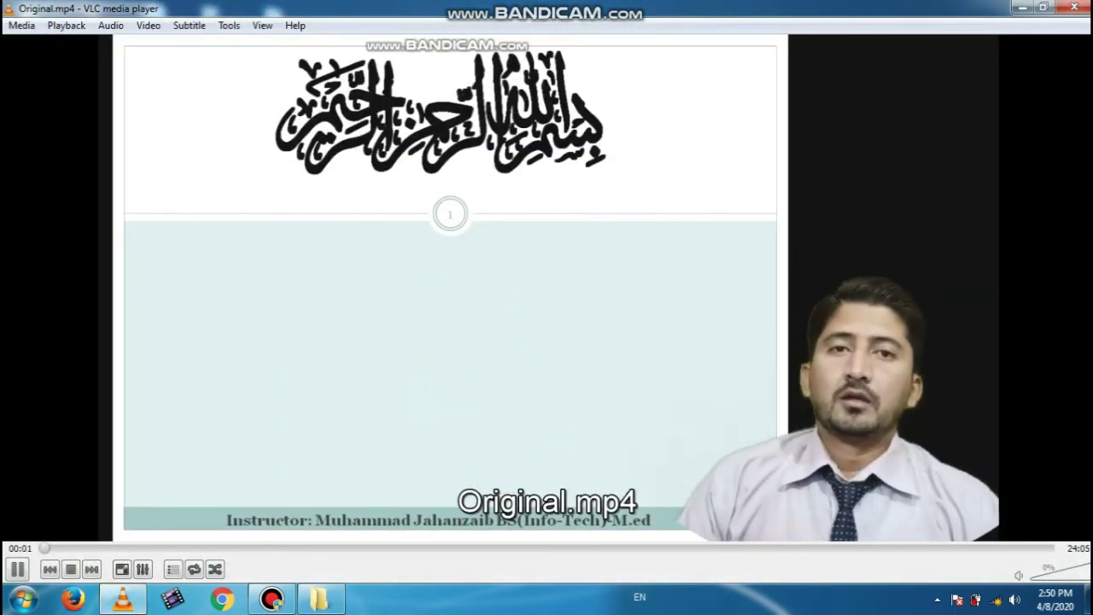
left_click(240, 547)
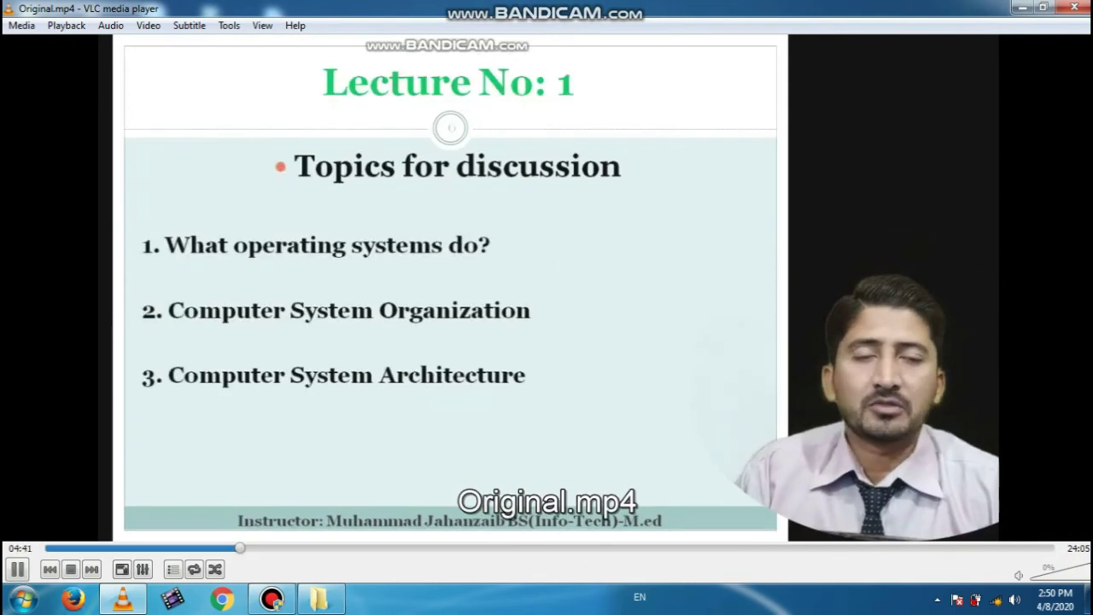
key("ctrl+q")
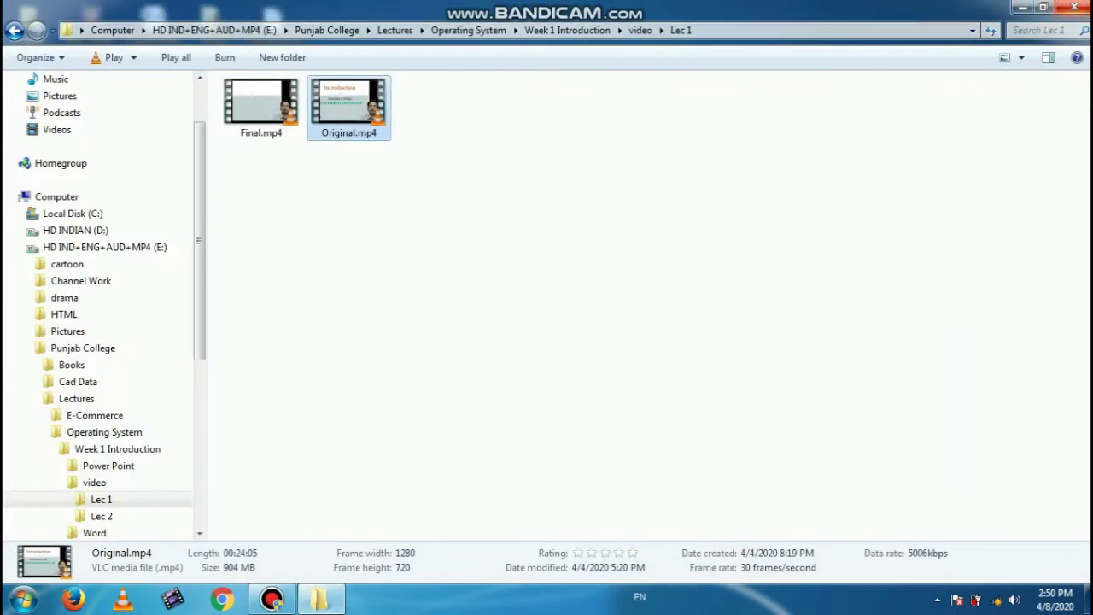
key("alt+F4")
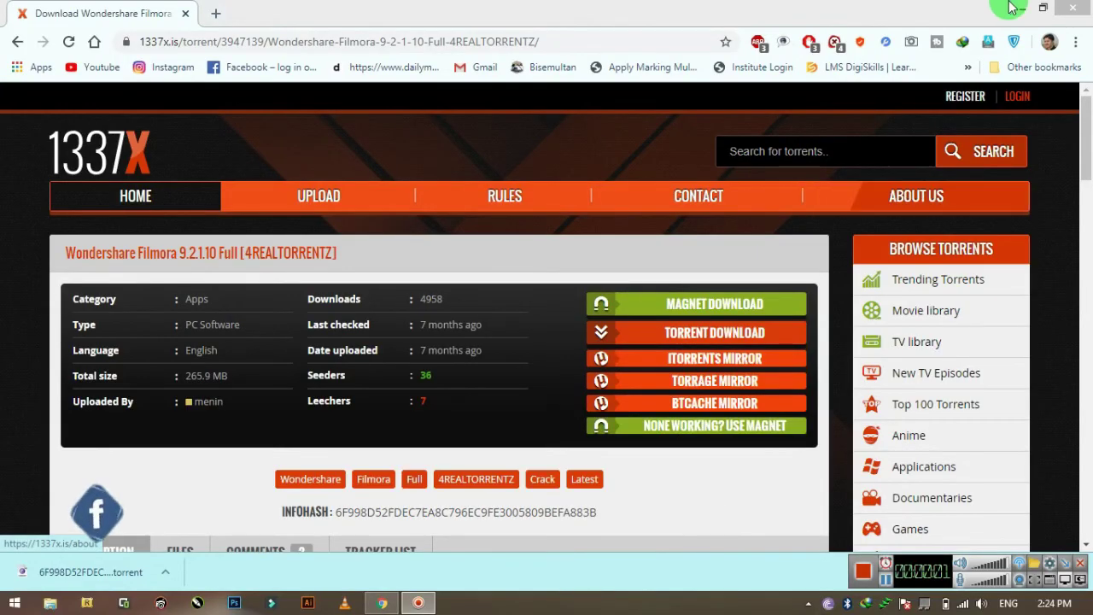
left_click(1017, 8)
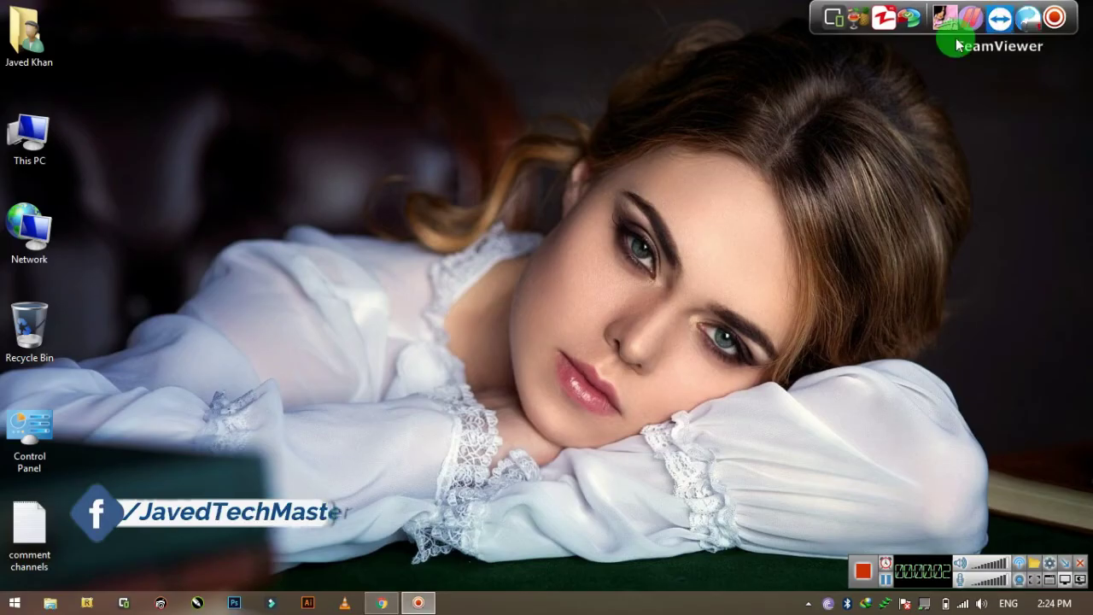
right_click(641, 194)
left_click(668, 239)
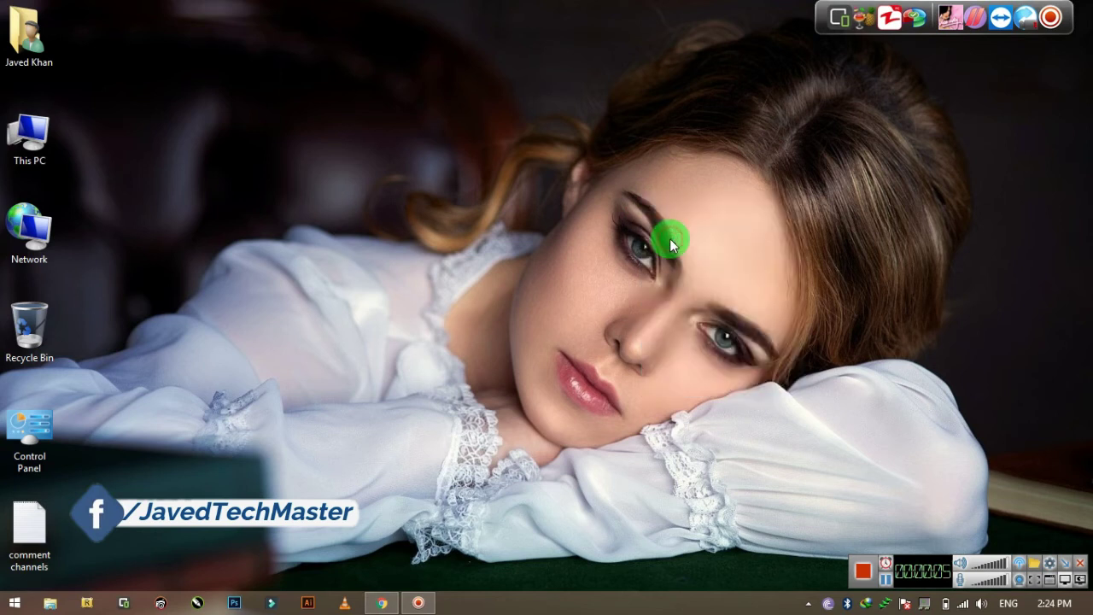
left_click(382, 603)
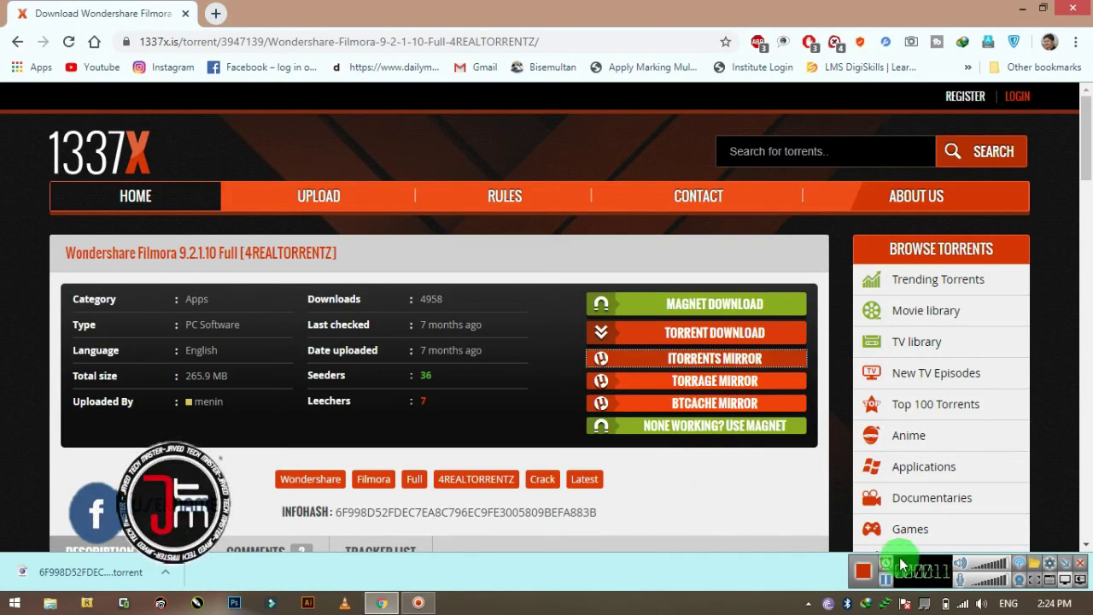
Open the ZD Soft Screen Recorder settings, look over the Audio and Preview options, and close them.
left_click(1050, 564)
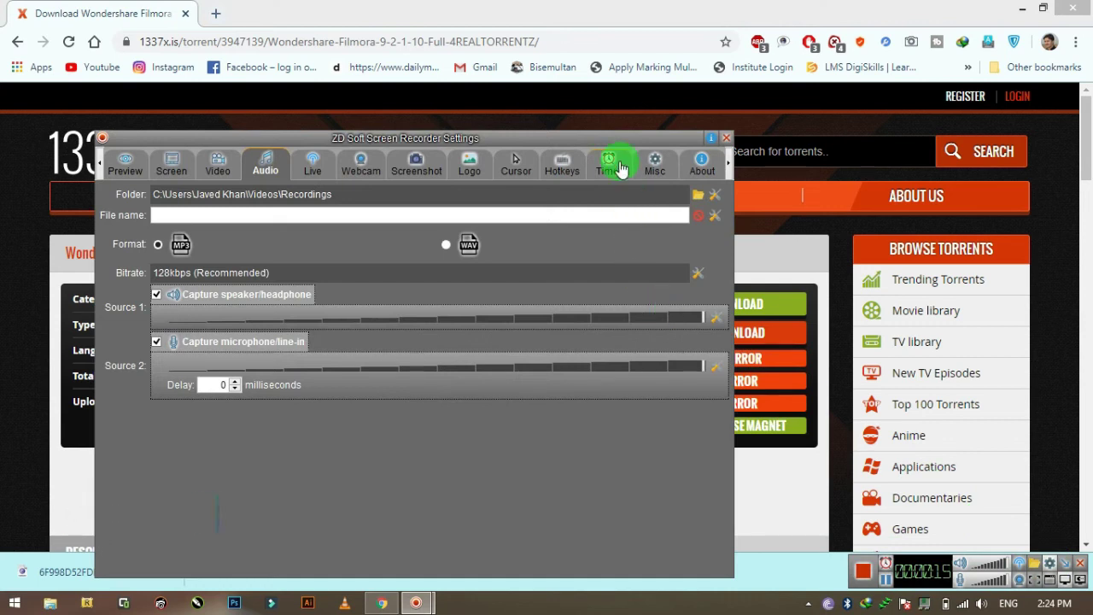
left_click_drag(618, 145, 675, 99)
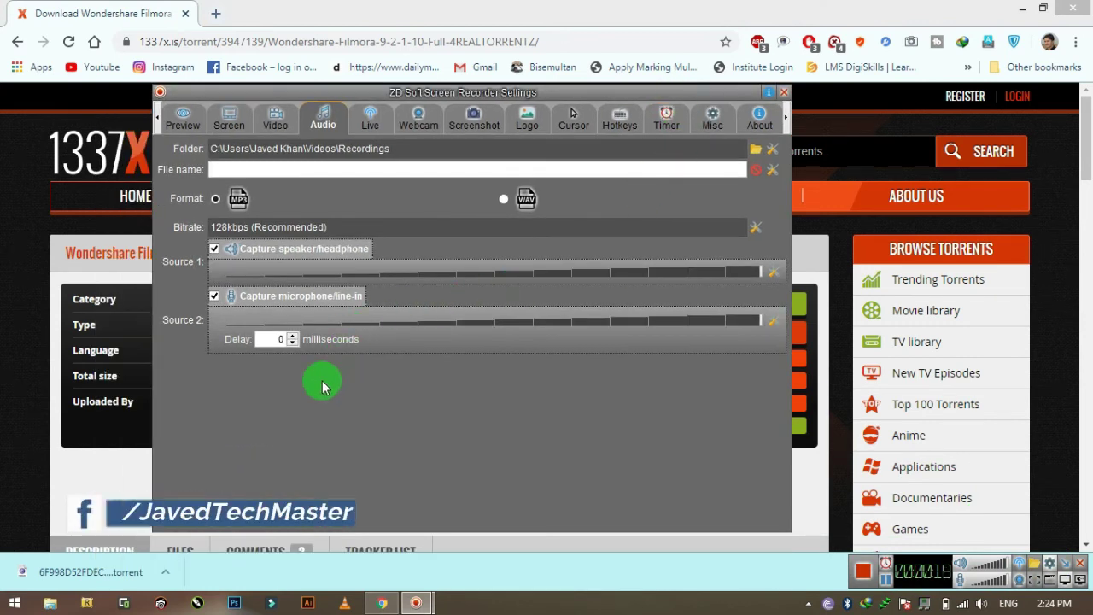
left_click(181, 118)
key("Escape")
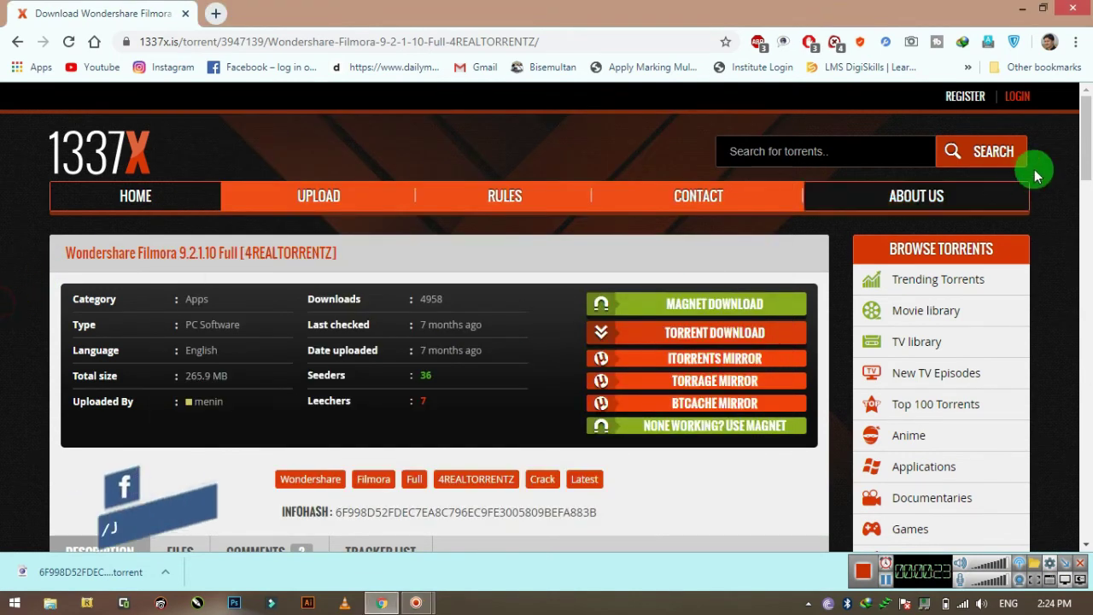
Open the ZD Soft Screen Recorder settings, look over the region capture options, and return the capture mode to full screen.
mouse_move(1087, 158)
left_mouse_down()
mouse_move(1087, 444)
mouse_move(1088, 139)
left_mouse_up()
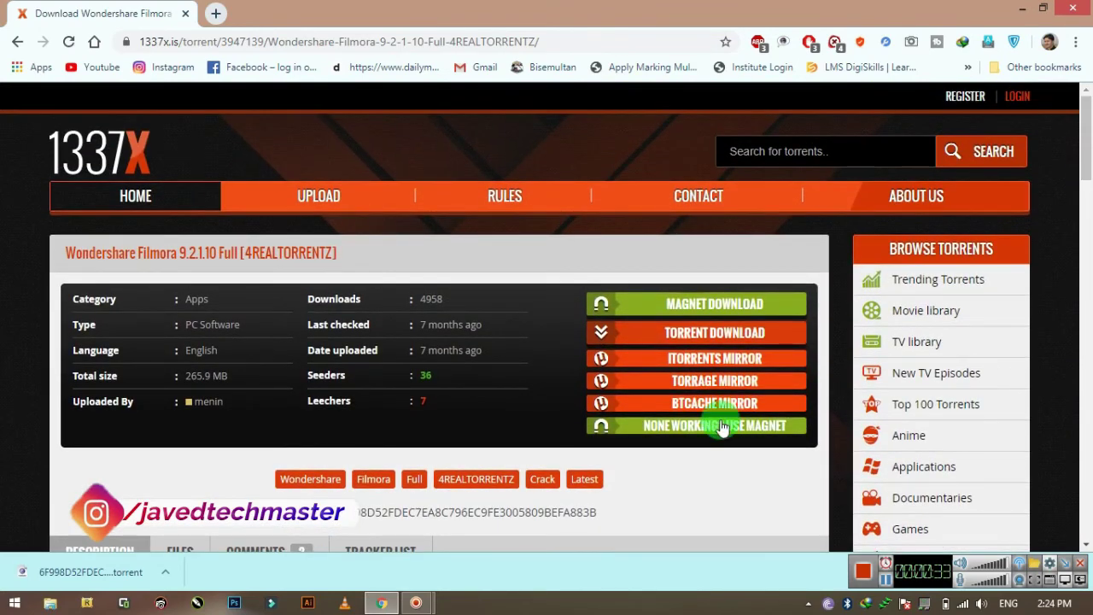
mouse_move(418, 605)
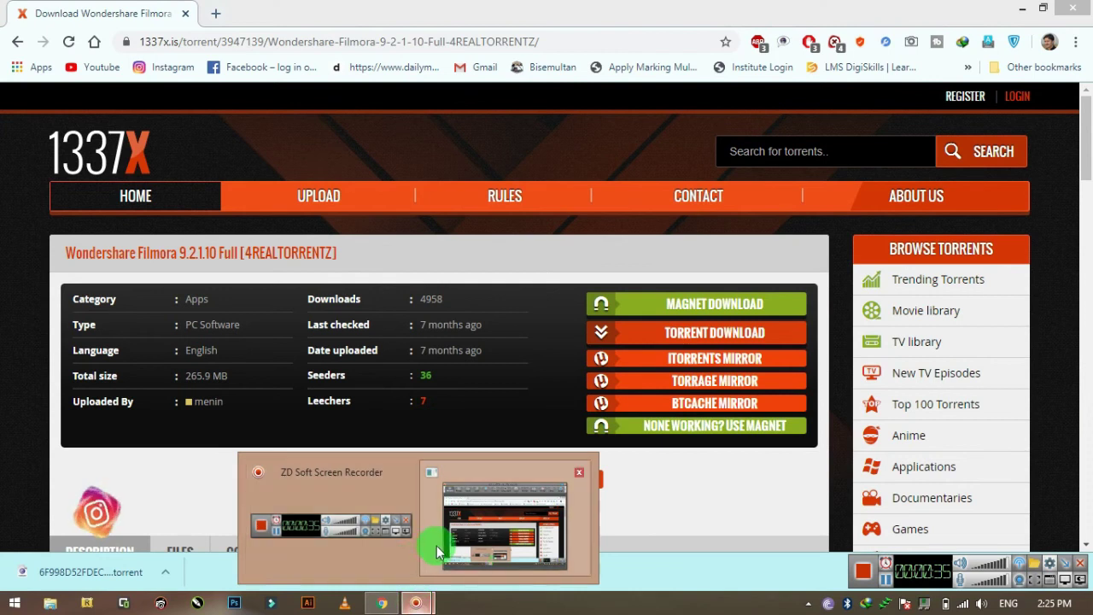
left_click(377, 546)
mouse_move(415, 601)
left_click(492, 521)
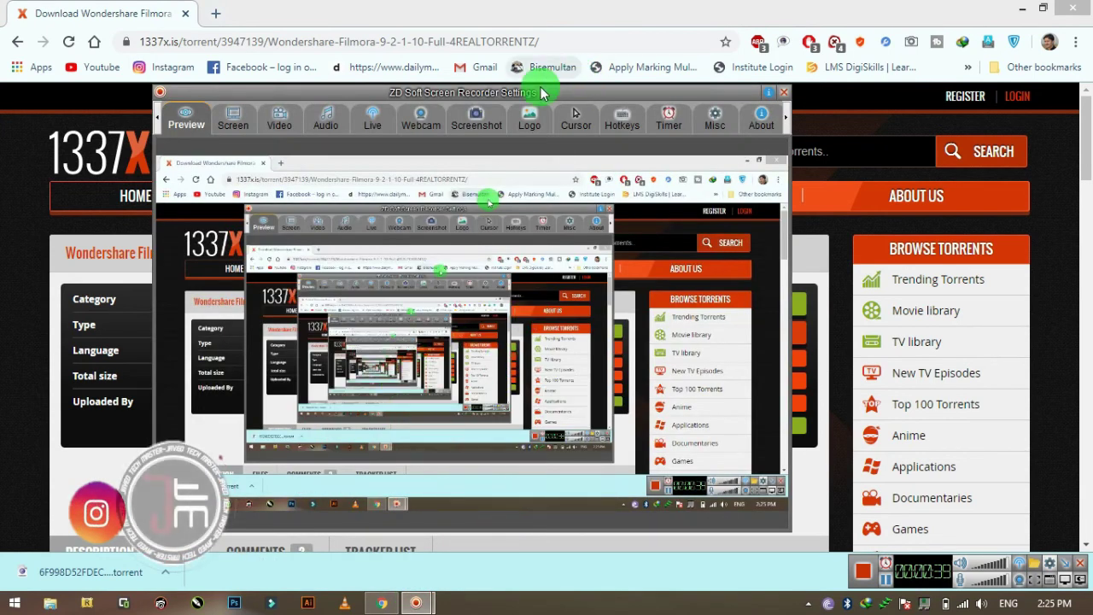
left_click(226, 128)
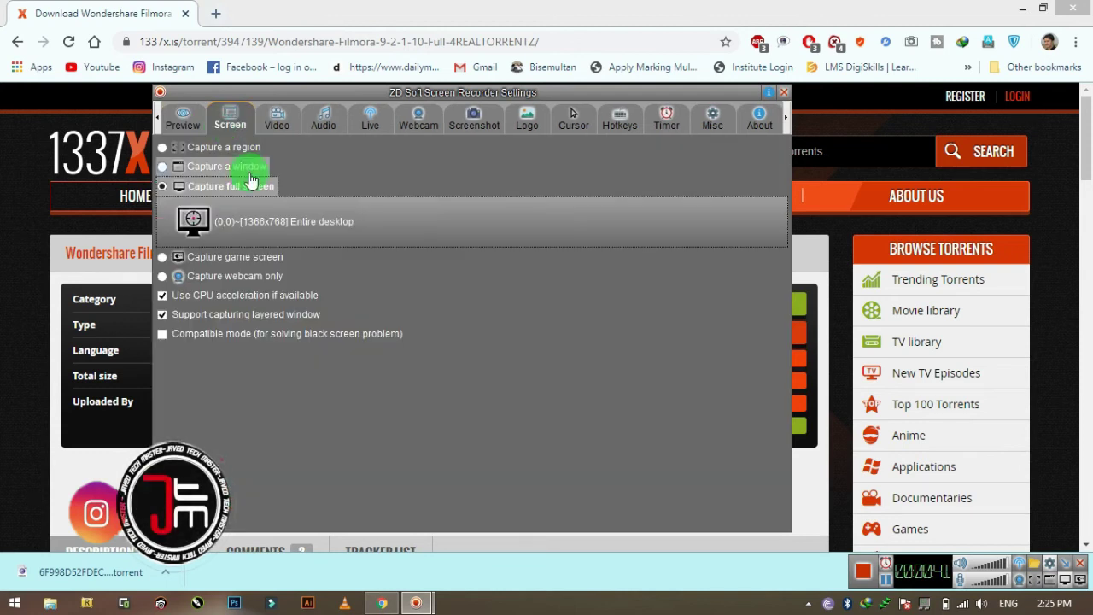
left_click(208, 153)
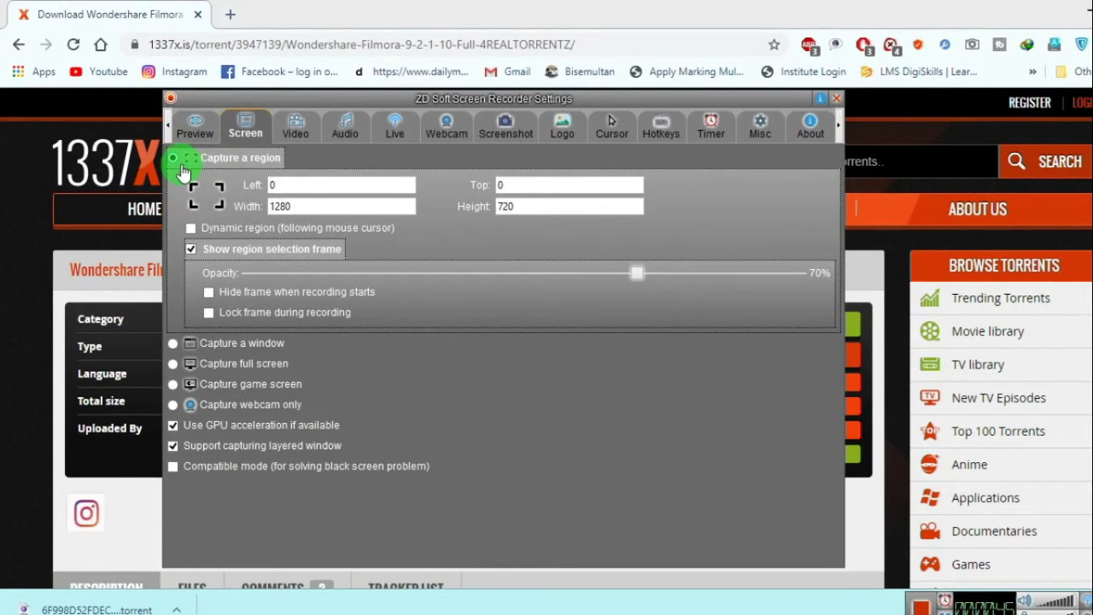
left_click(205, 365)
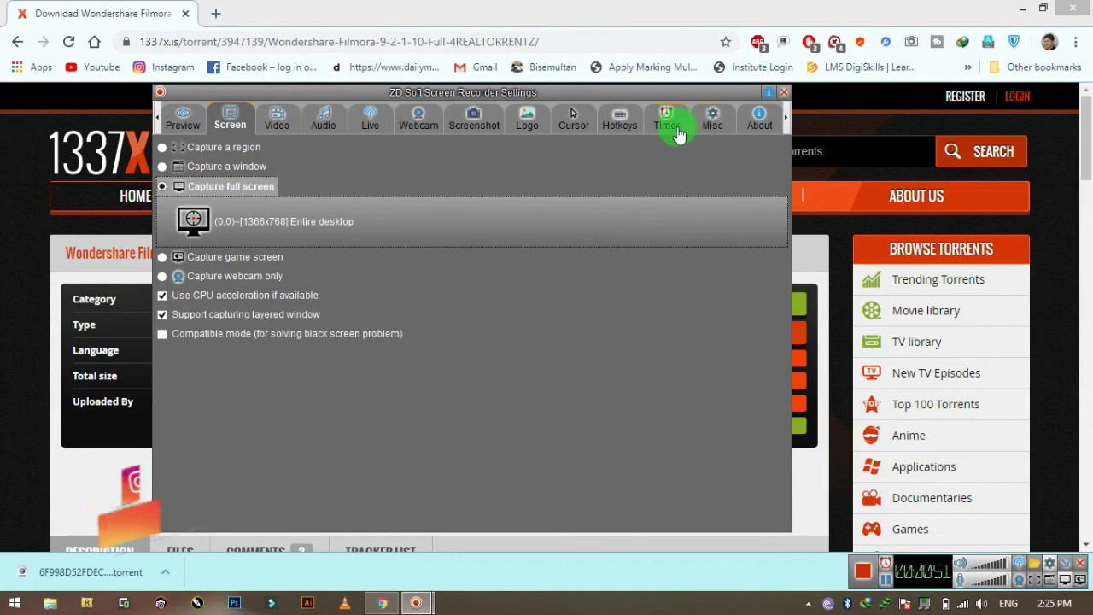
Look over the recorder's Hotkeys, Cursor, Logo and Screenshot settings, and close the settings window.
left_click(630, 127)
left_click(570, 120)
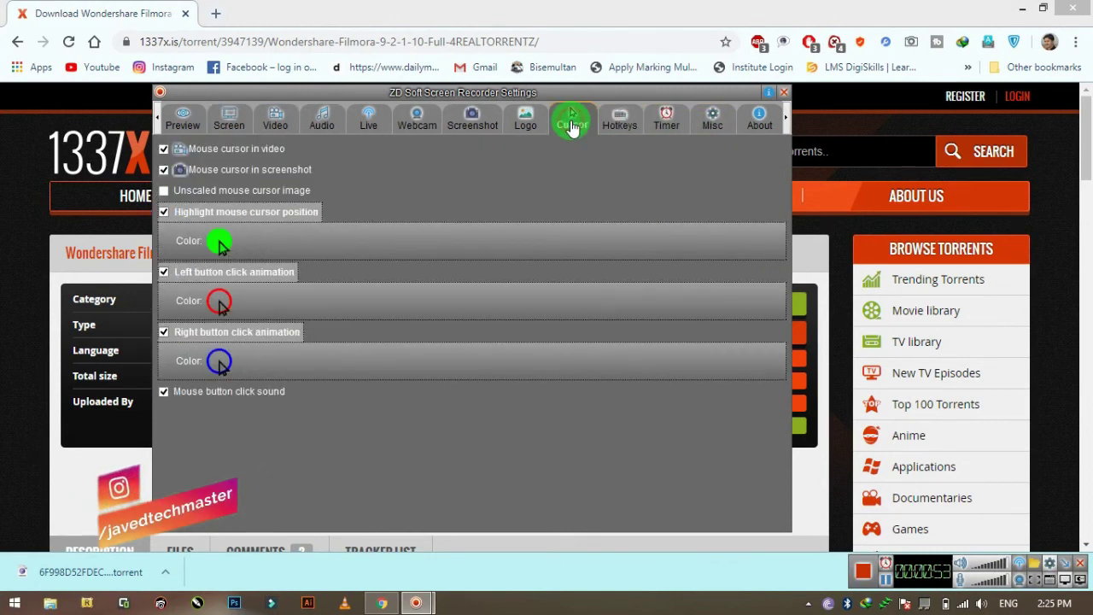
left_click(509, 122)
left_click(483, 128)
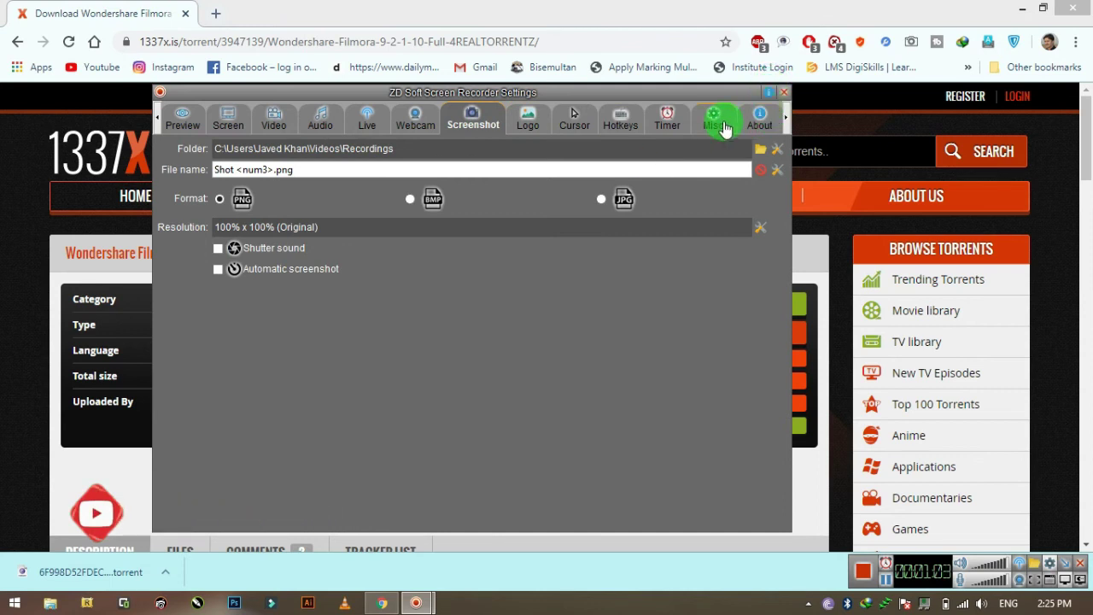
left_click(783, 94)
Read through the Wondershare Filmora 9.2.1.10 torrent page down to its installation instructions.
left_click_drag(1086, 195, 1086, 386)
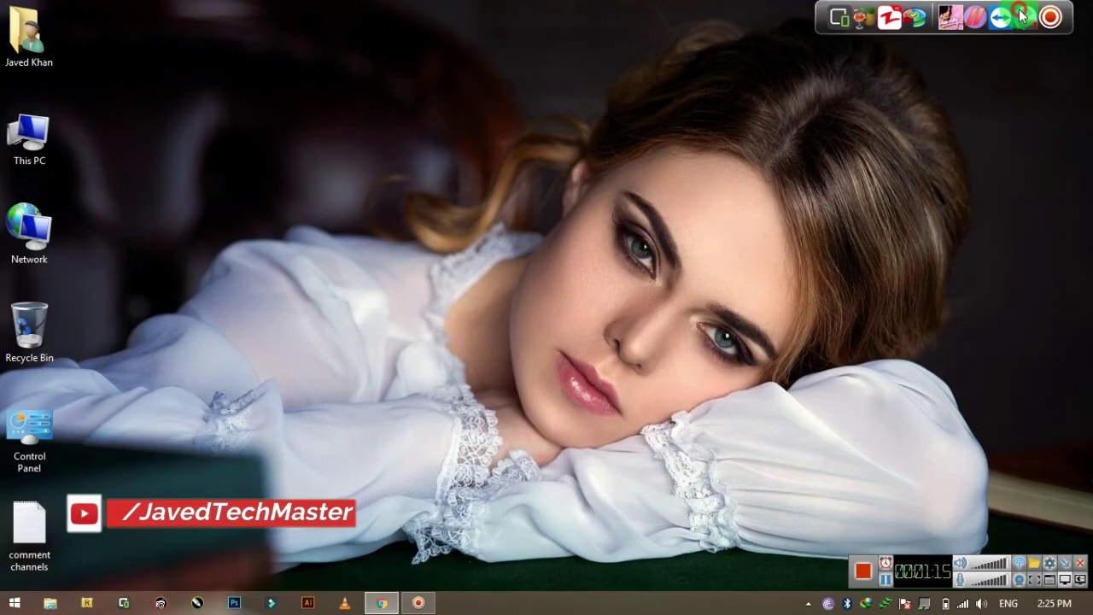
left_click(1020, 14)
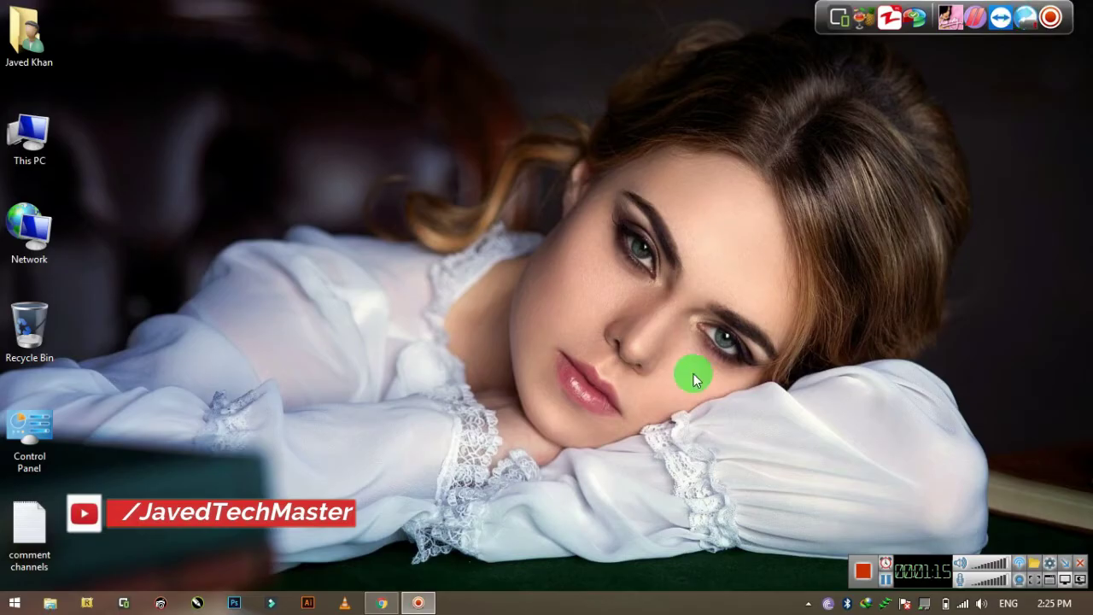
left_click(383, 602)
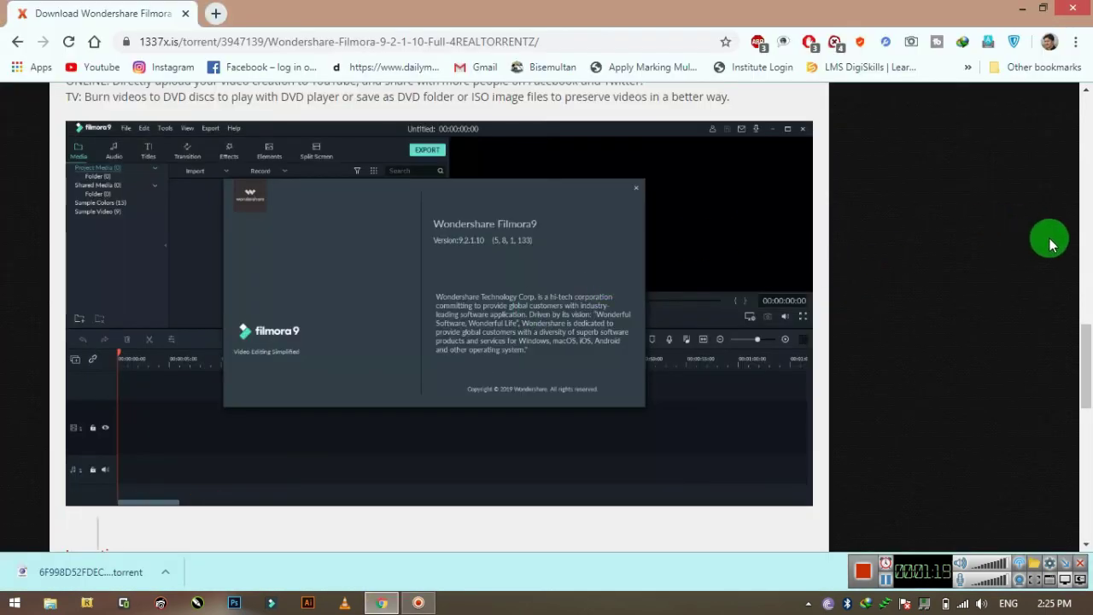
left_click_drag(1085, 365, 1086, 399)
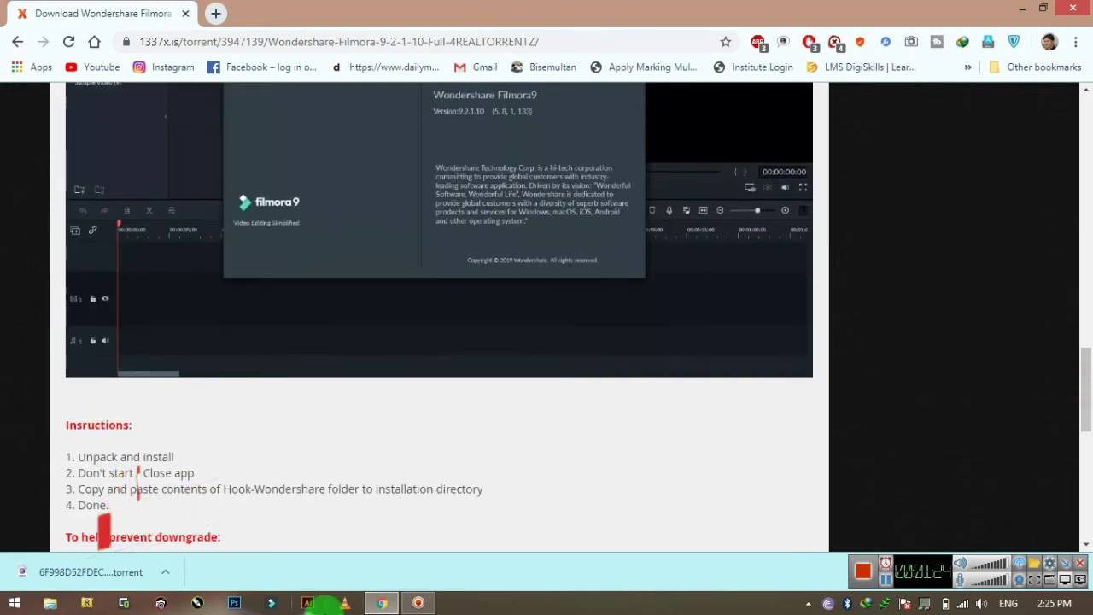
Launch Filmora 9 and minimize the browser window.
left_click(267, 604)
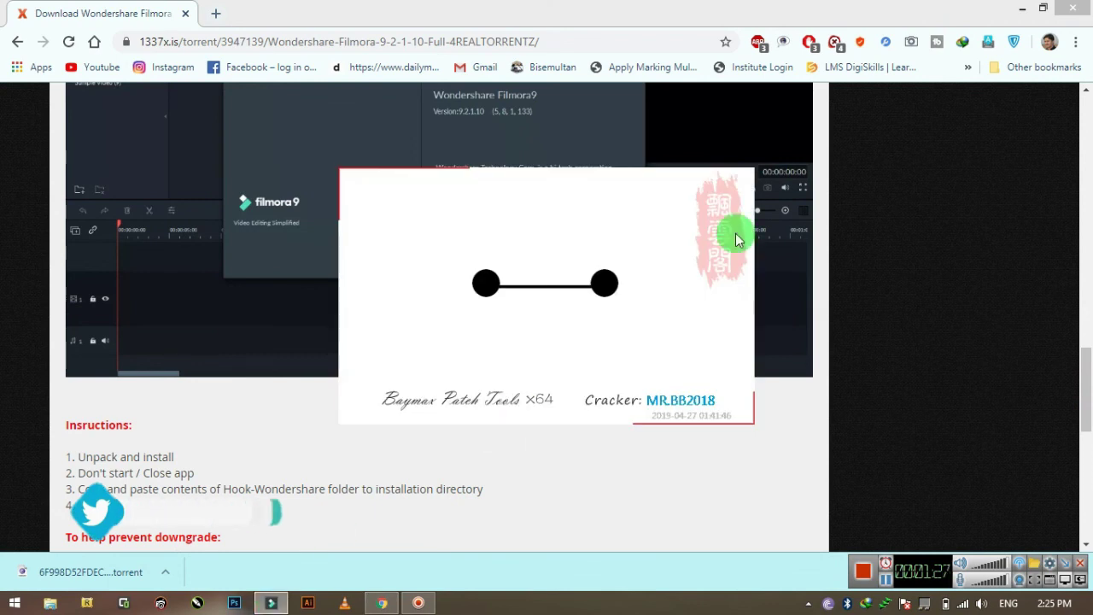
left_click(1021, 8)
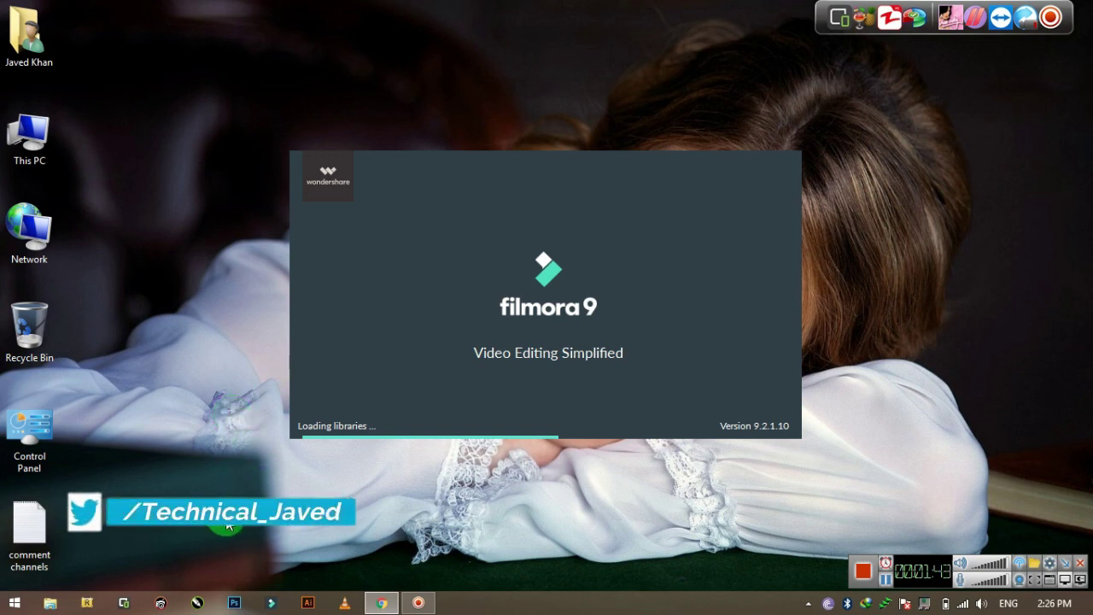
right_click(150, 322)
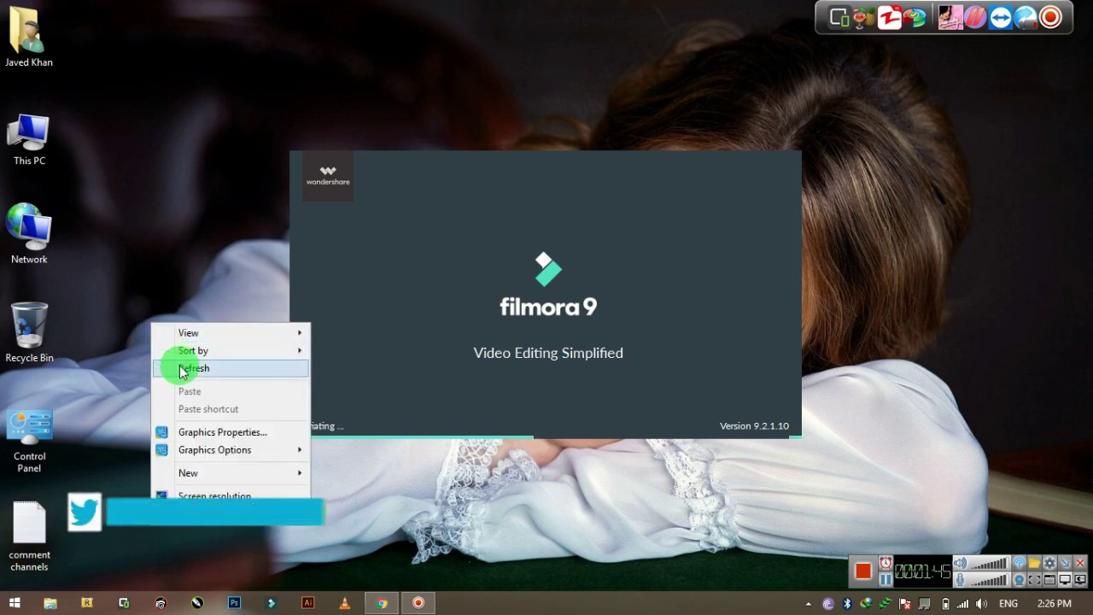
left_click(179, 366)
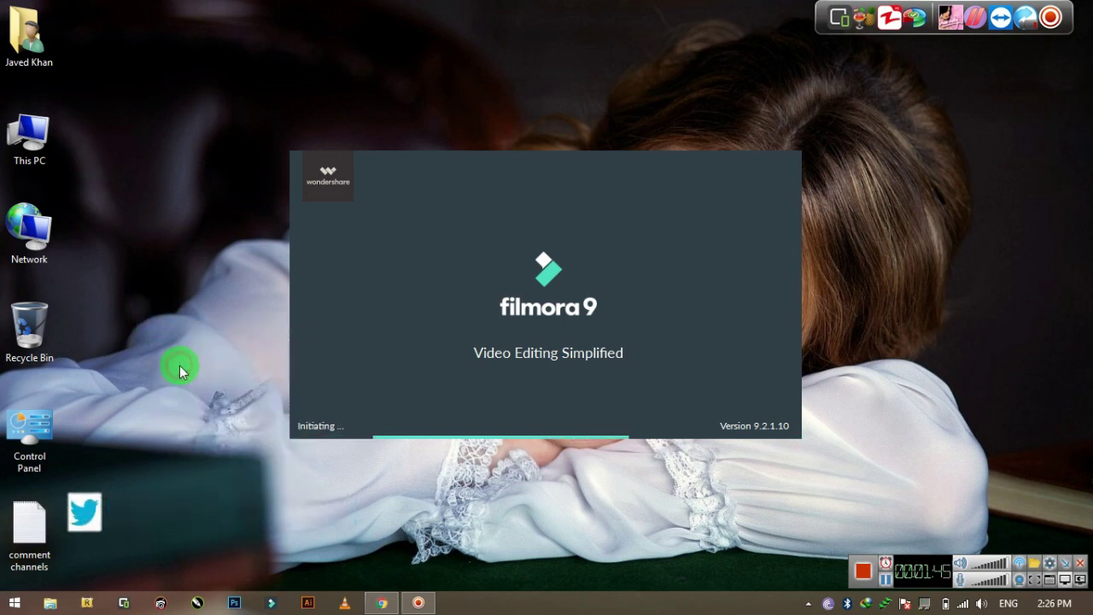
right_click(129, 154)
left_click(163, 200)
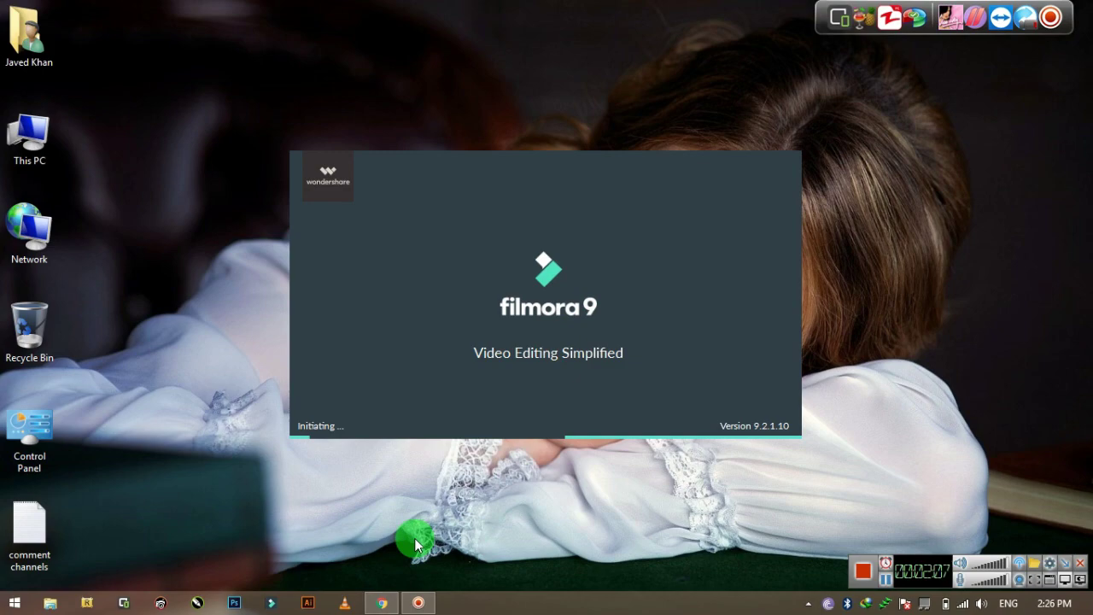
left_click(382, 602)
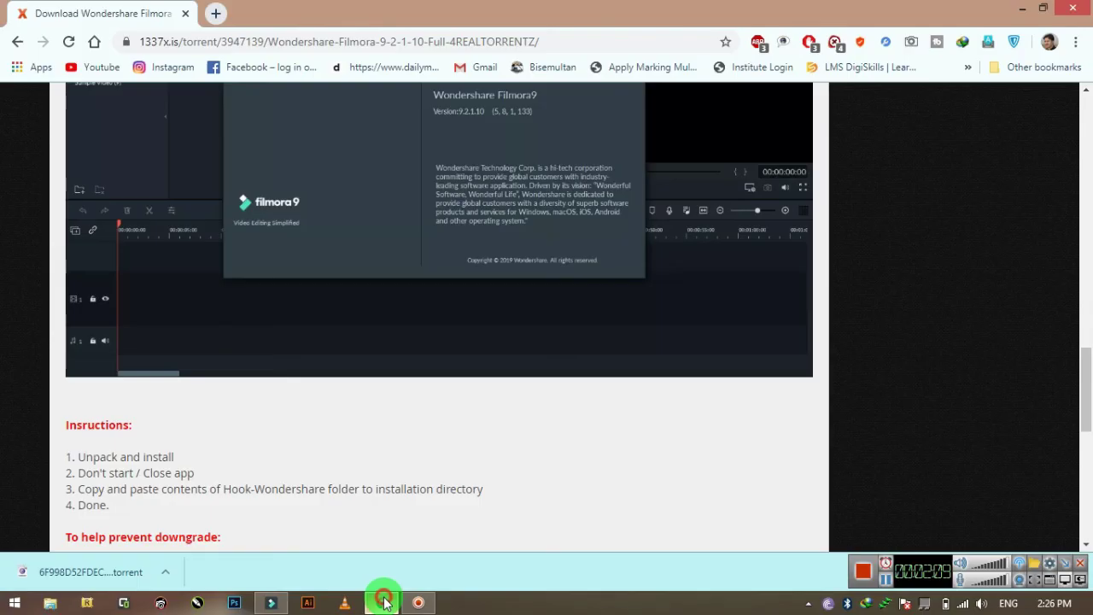
left_click(384, 603)
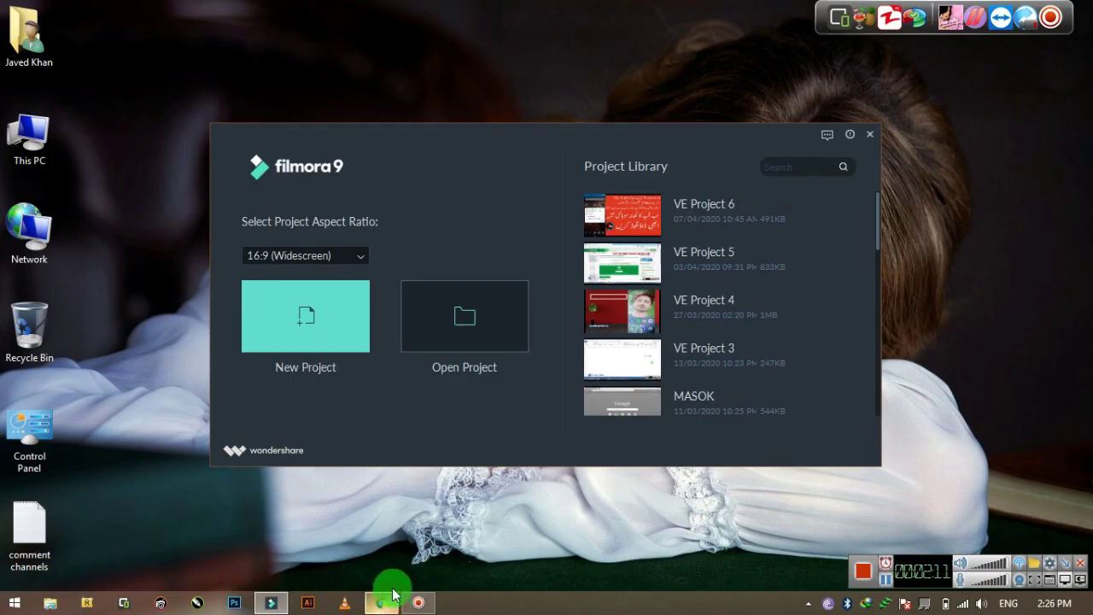
Create a new 16:9 widescreen project in Filmora 9 and import the outlook account video from the Recordings folder in Videos.
left_click(305, 318)
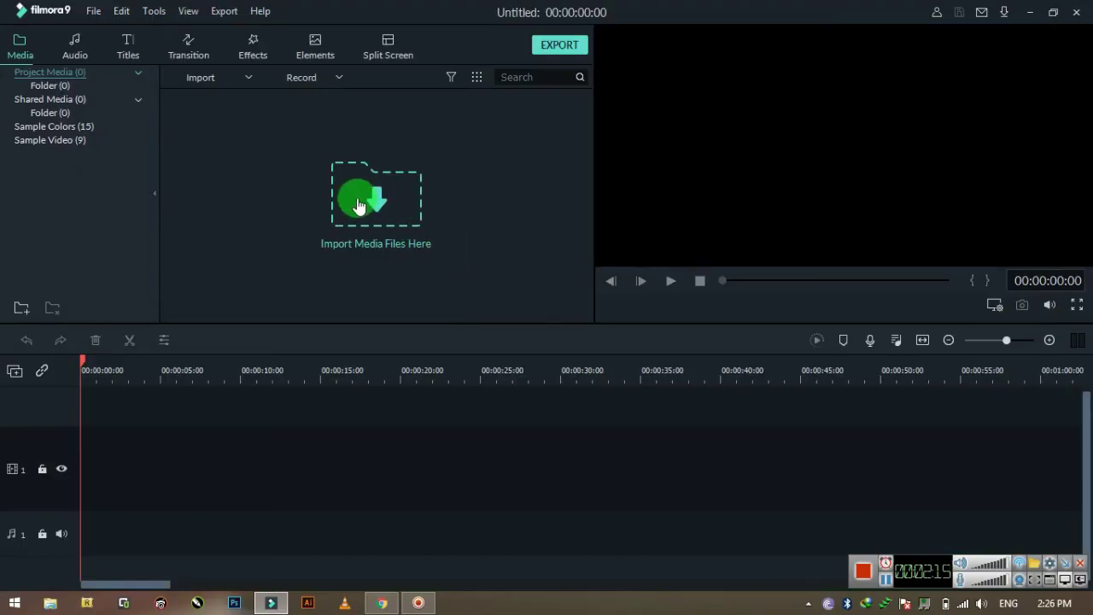
left_click(358, 204)
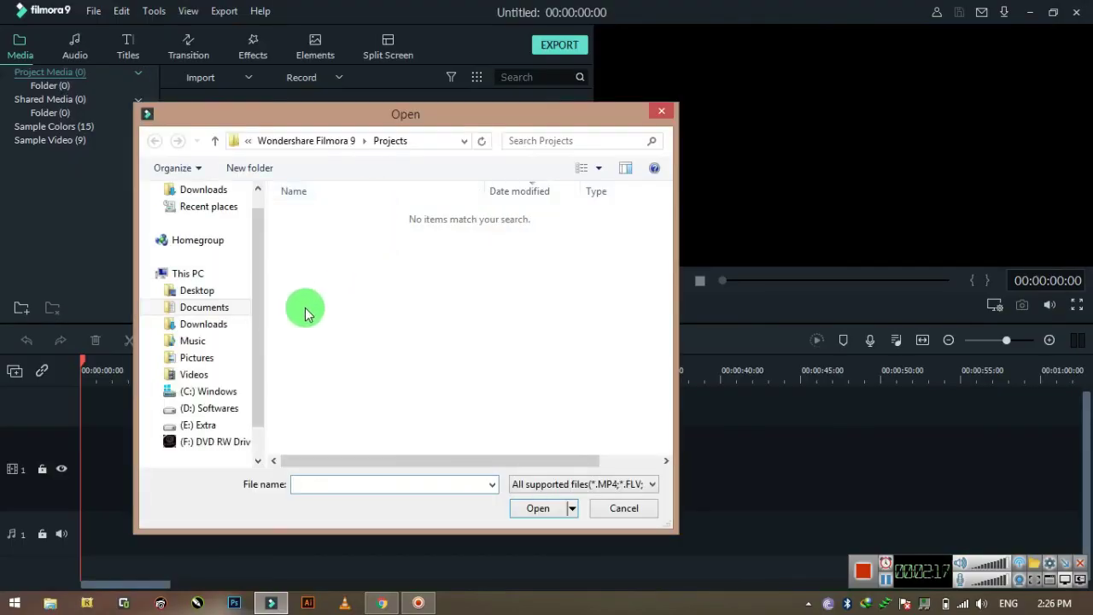
left_click(200, 374)
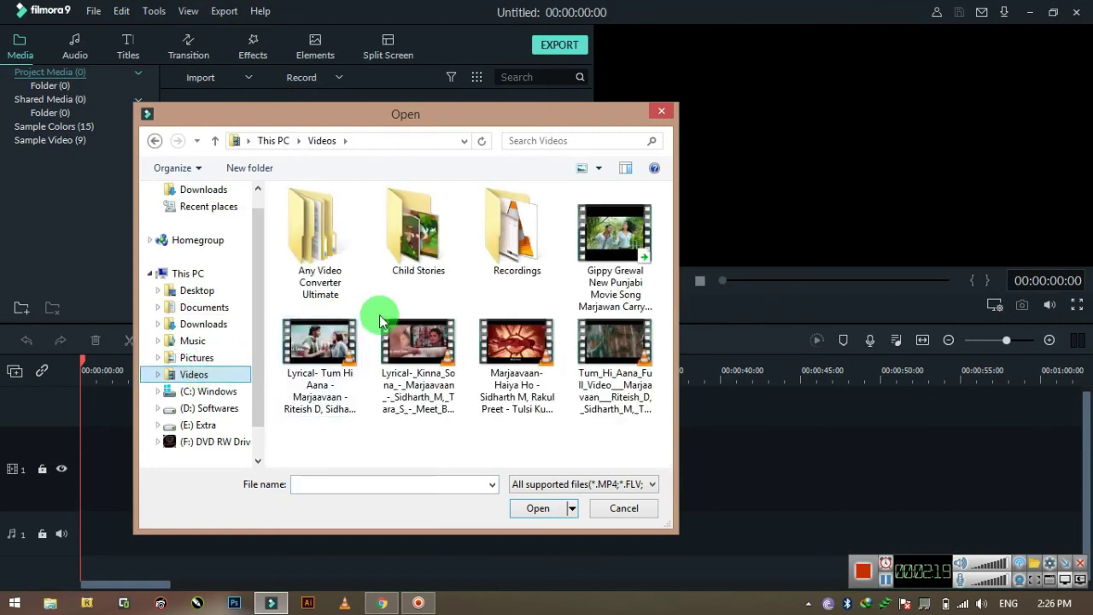
double_click(515, 245)
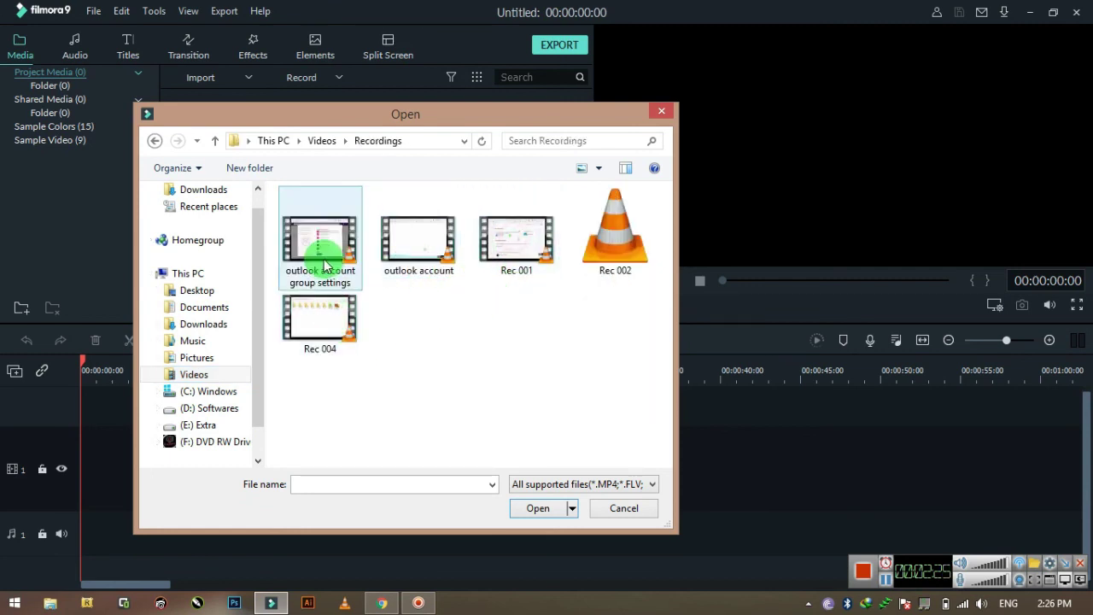
double_click(436, 244)
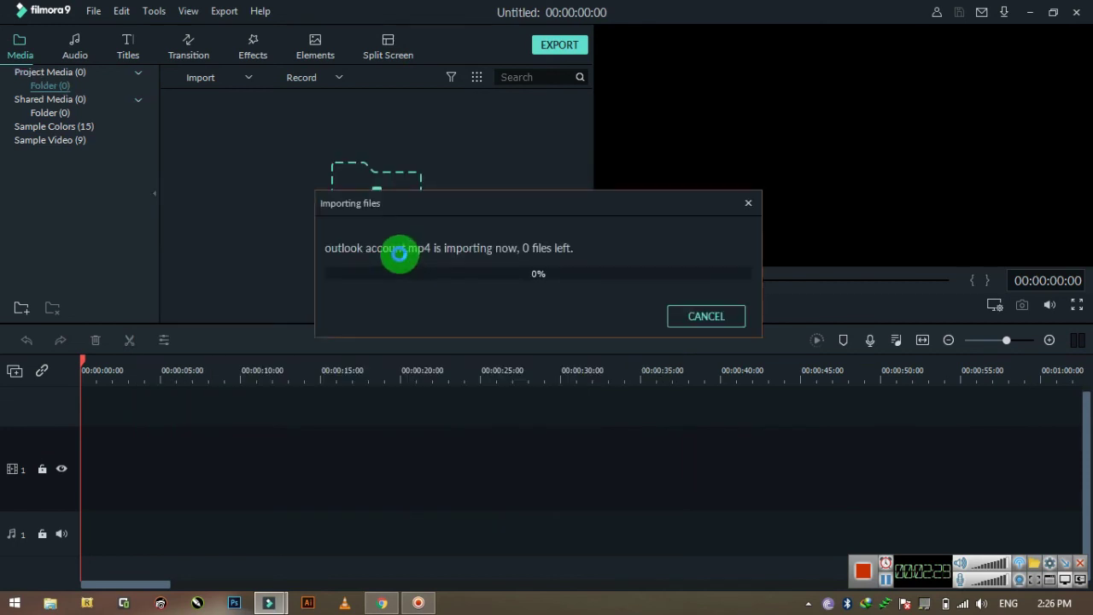